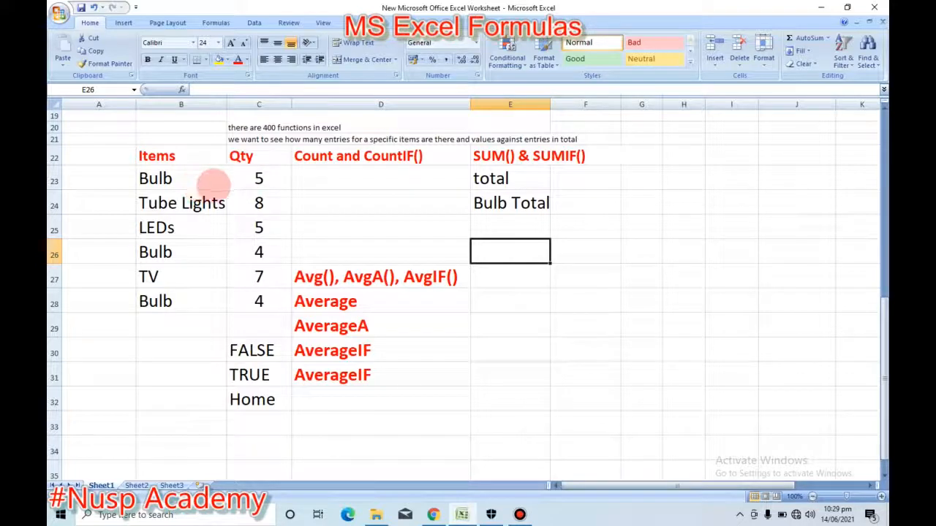
drag(209, 170, 209, 300)
click(271, 179)
drag(270, 179, 265, 307)
click(357, 253)
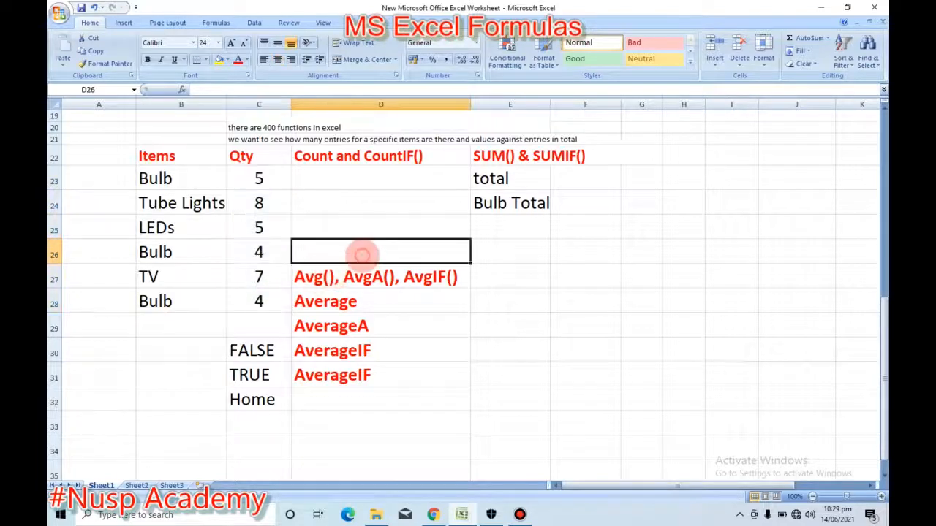
Enter a COUNT formula in D23 that counts the numeric Qty entries in C23:C28
click(322, 180)
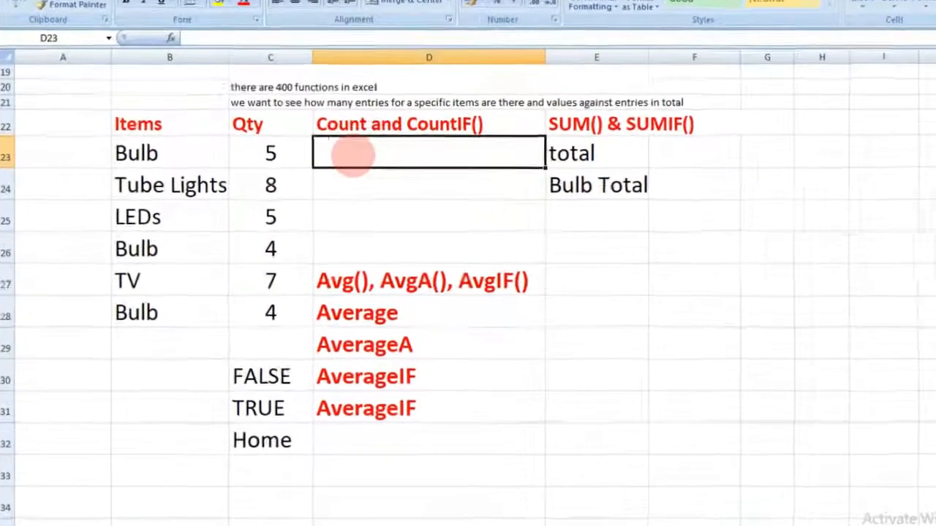
text(=coun)
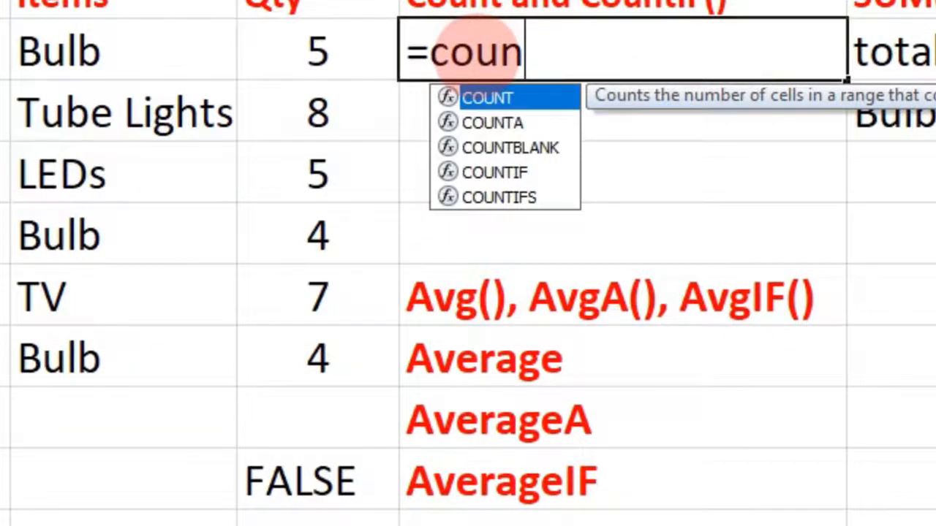
key(Tab)
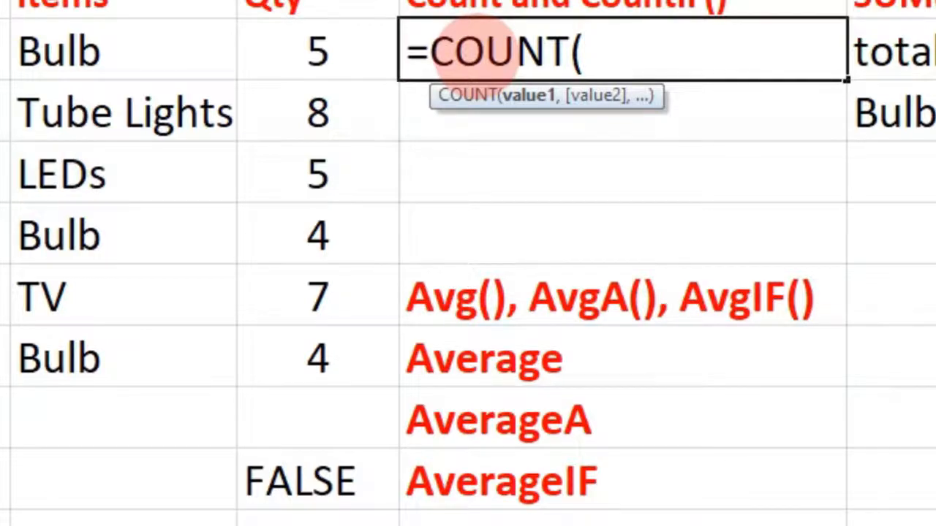
drag(424, 51, 399, 52)
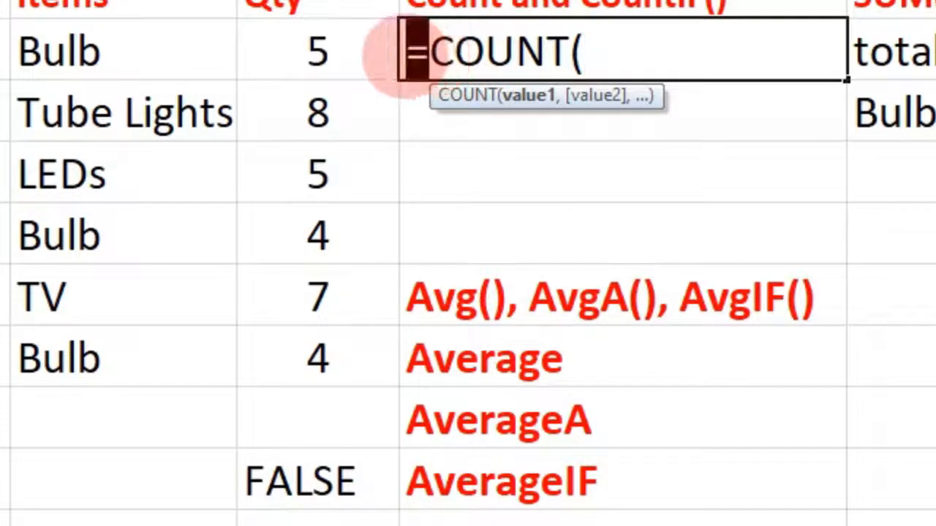
click(584, 51)
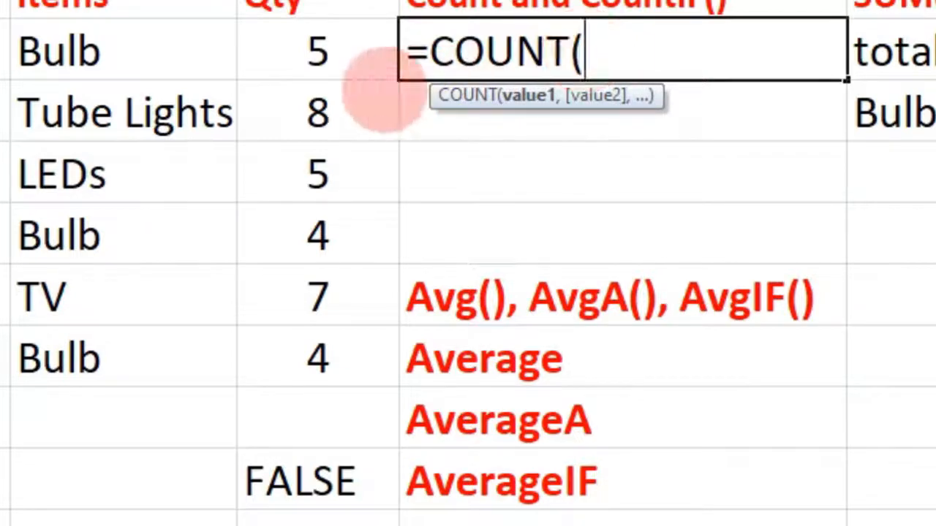
click(349, 51)
drag(349, 51, 366, 337)
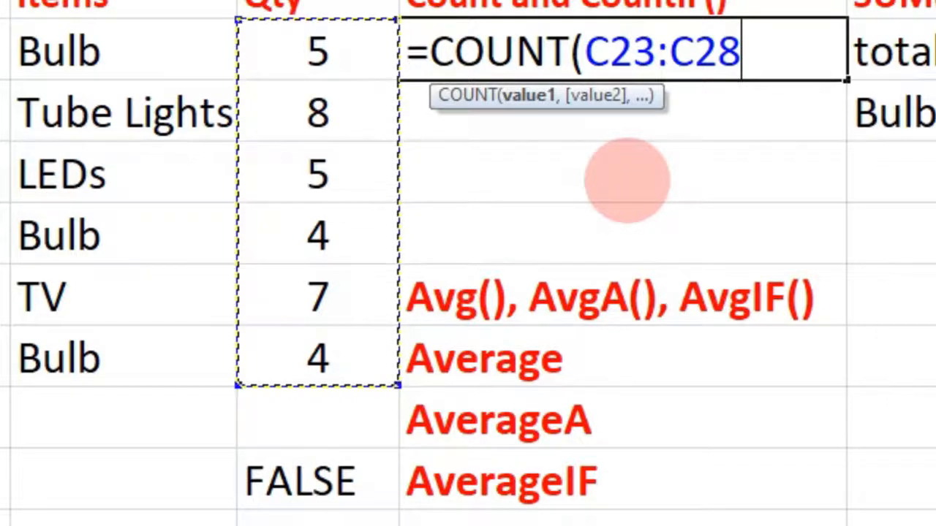
text())
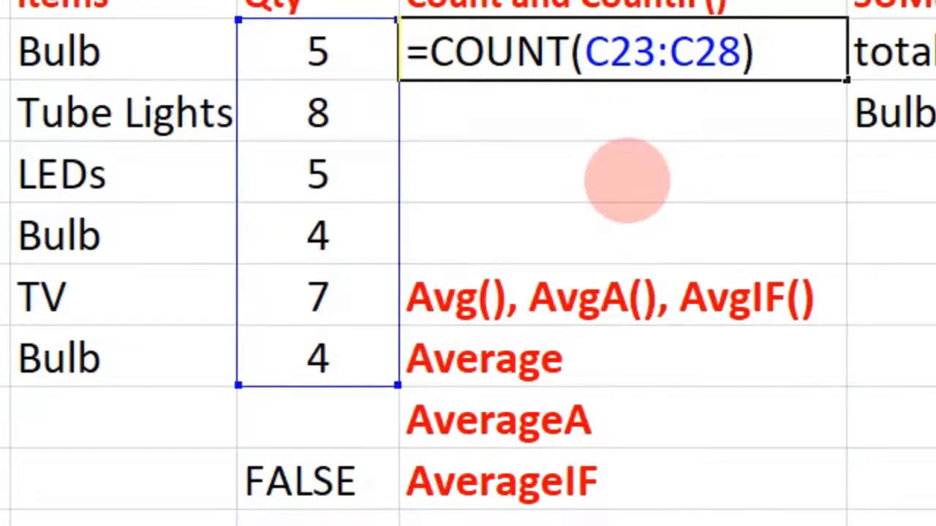
key(Return)
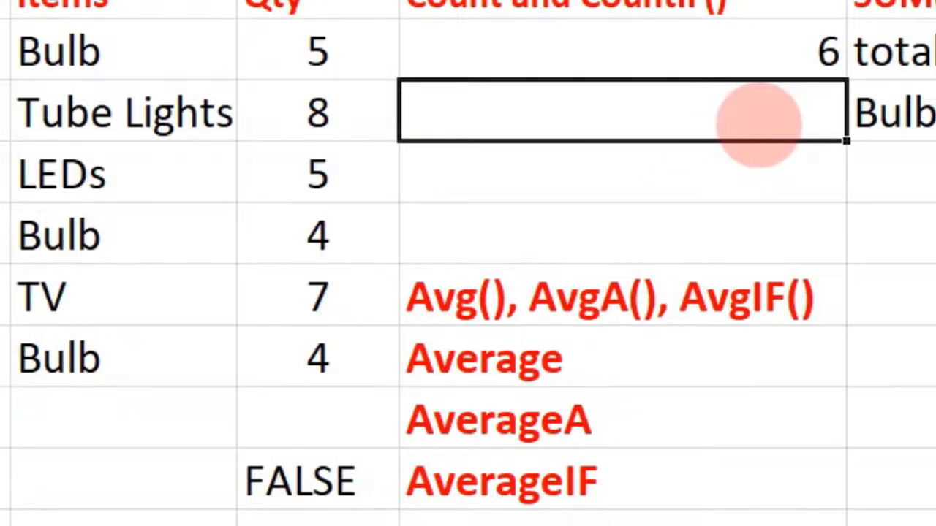
Enter a COUNTIF formula in D24 that counts the cells in B23:B28 matching "Bulb"
text(=)
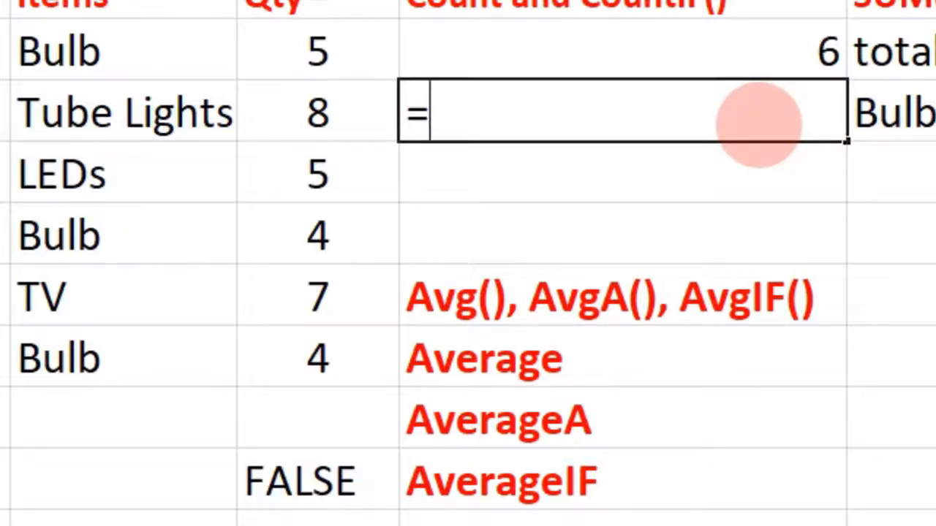
text(coun)
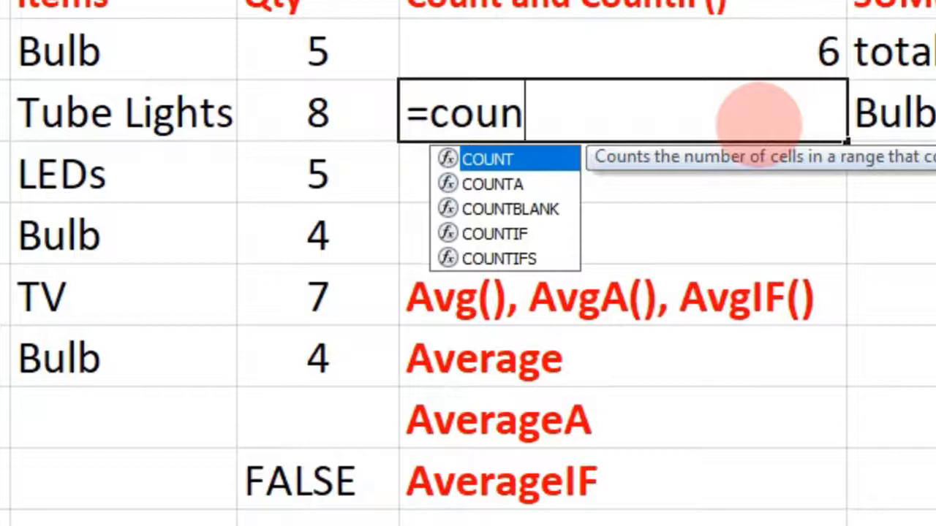
key(Down)
key(Down)
key(Down)
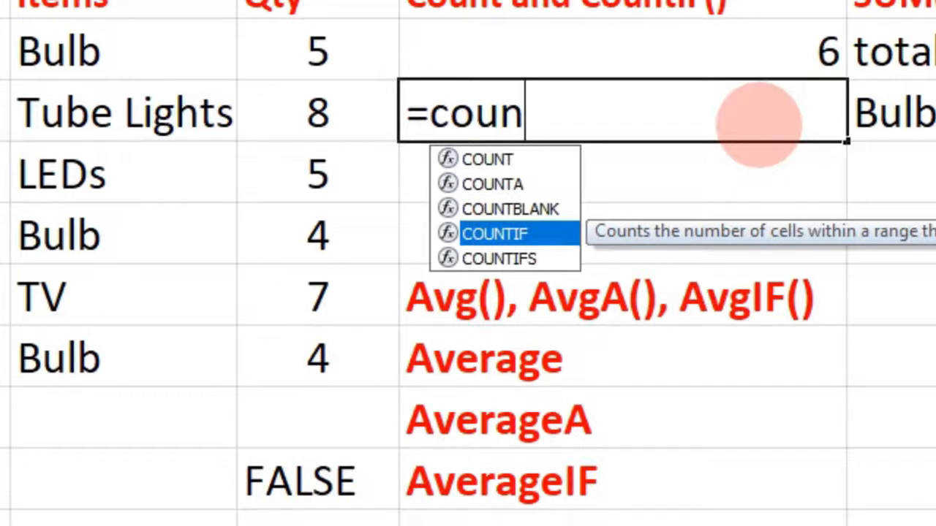
key(Tab)
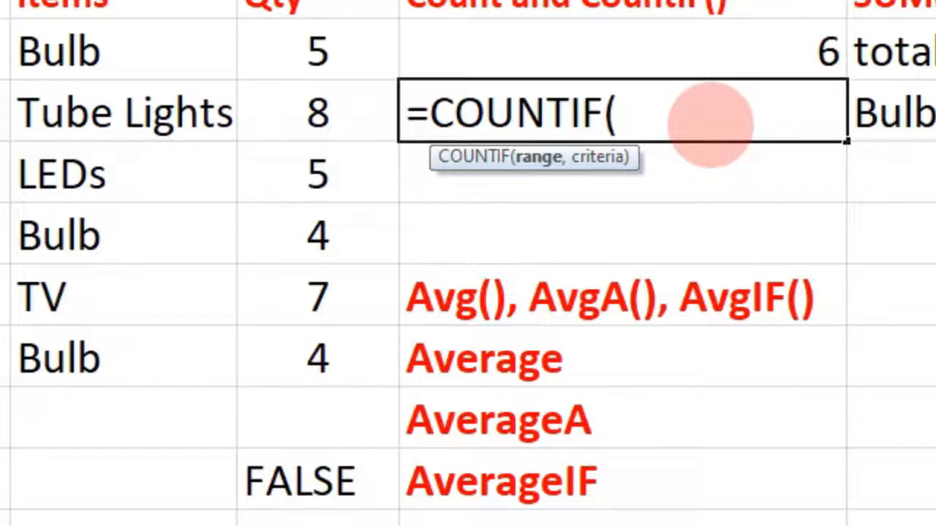
drag(142, 54, 174, 334)
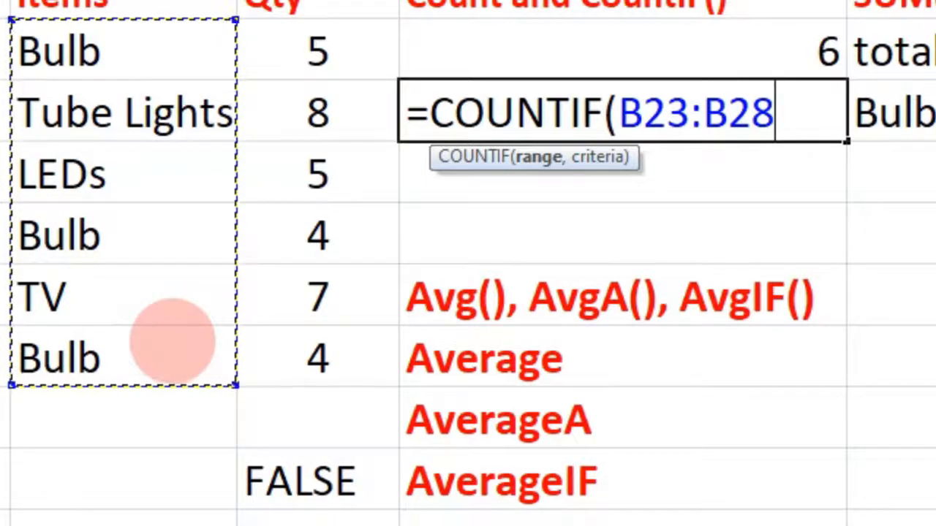
text(,)
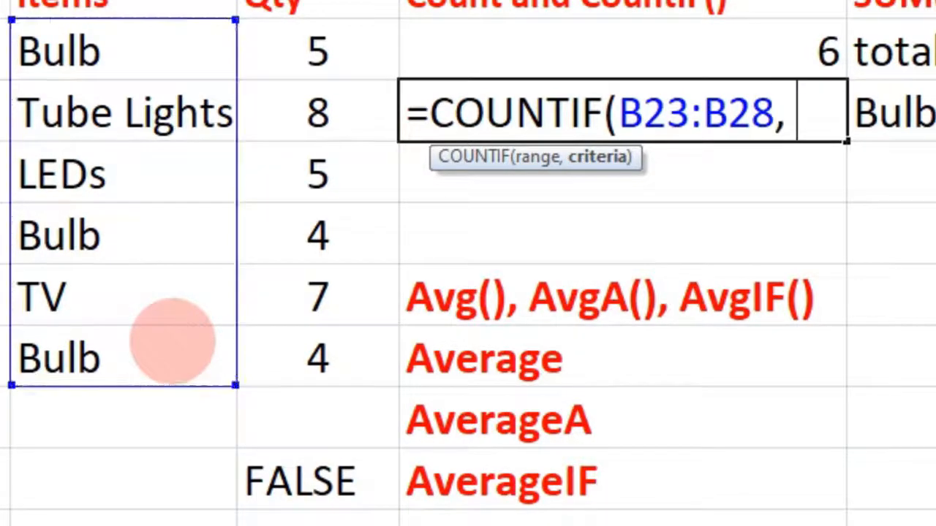
text( ")
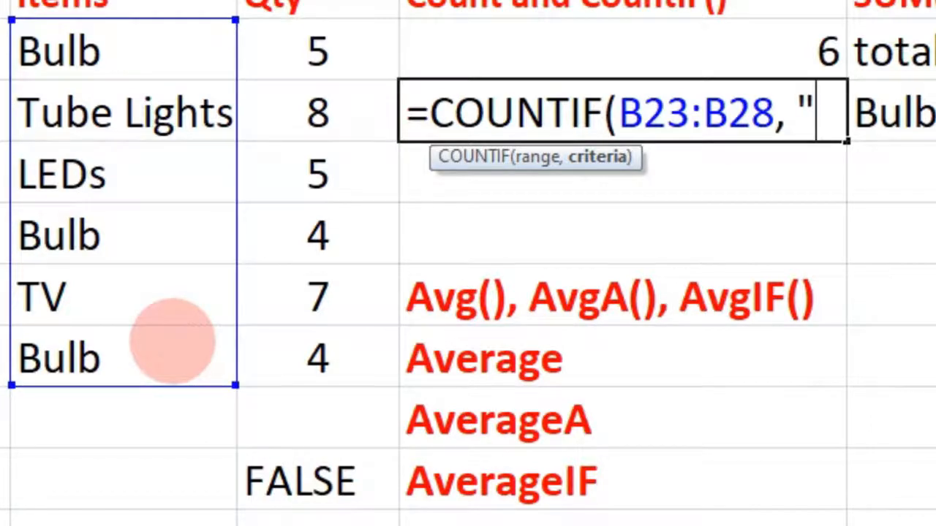
text(Bulb)
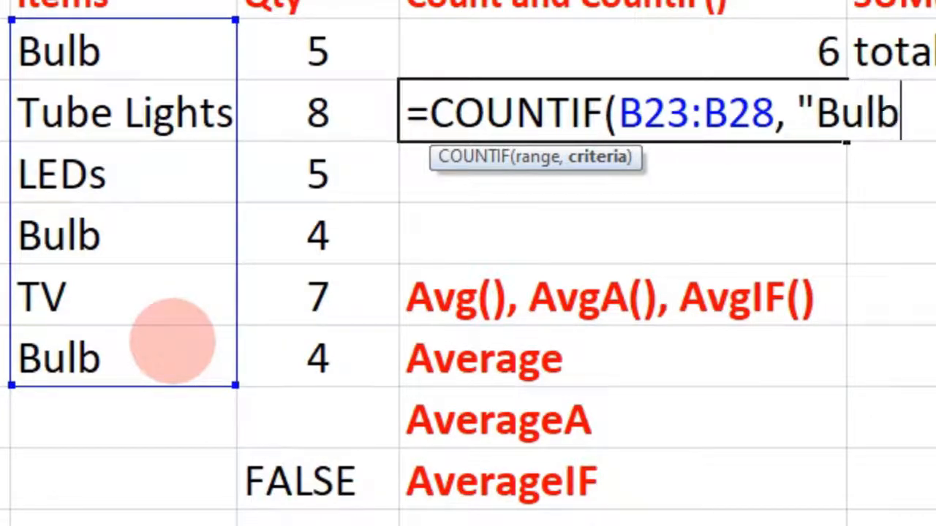
text(")
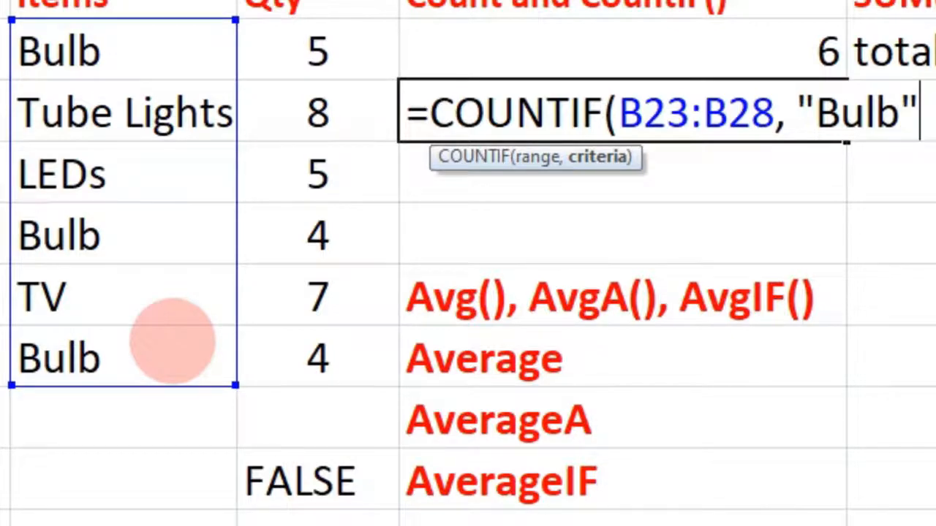
text())
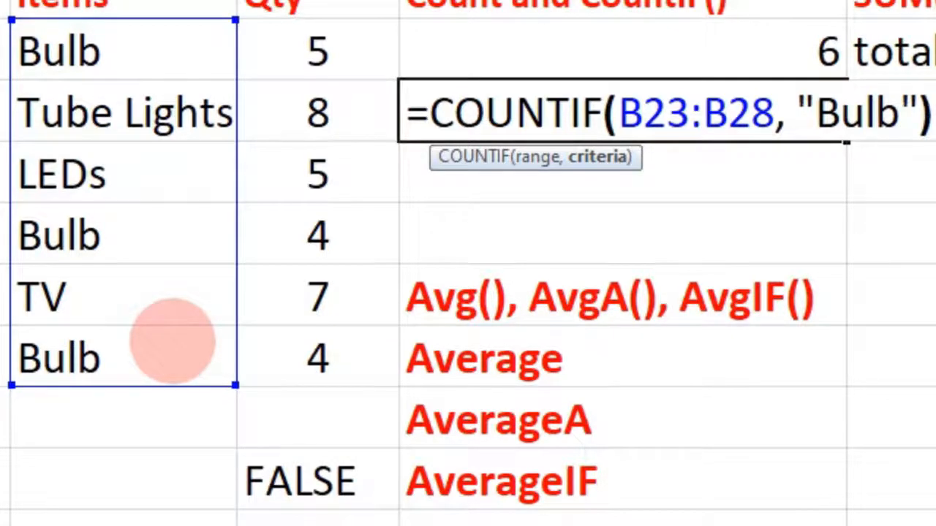
key(Return)
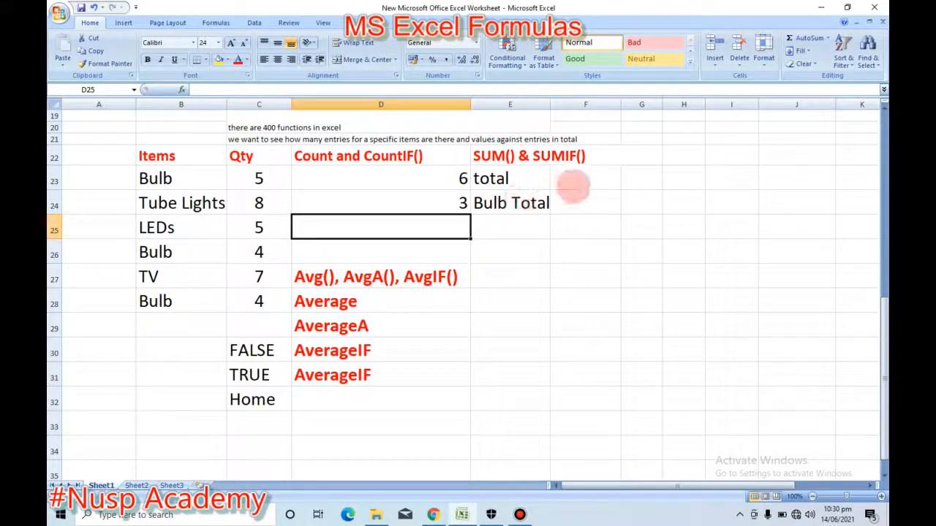
Enter a SUM formula in F23, beside the total label, that adds the quantities in C23:C28
click(574, 182)
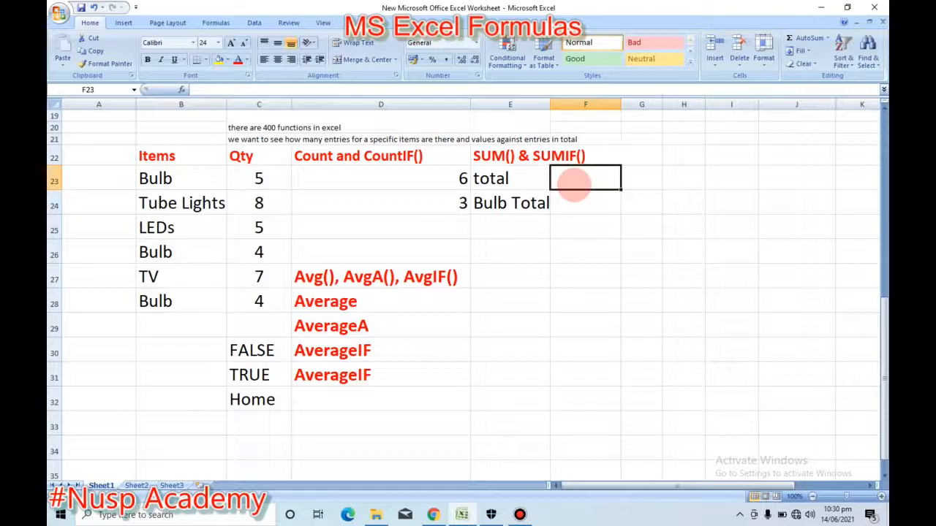
text(=)
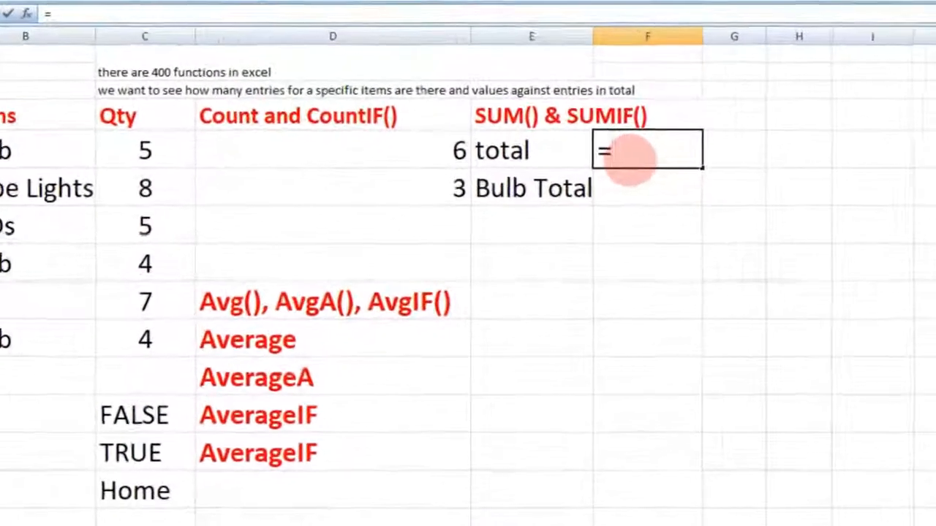
text(sum)
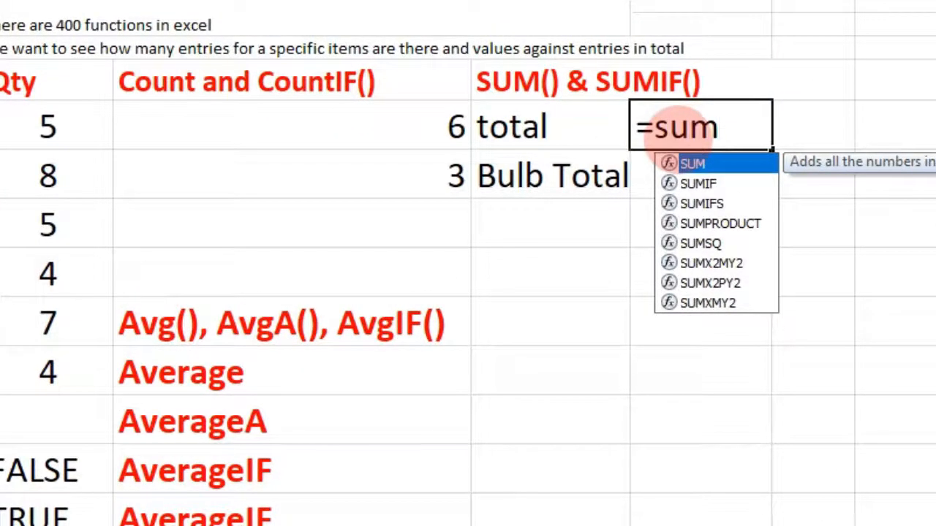
key(Tab)
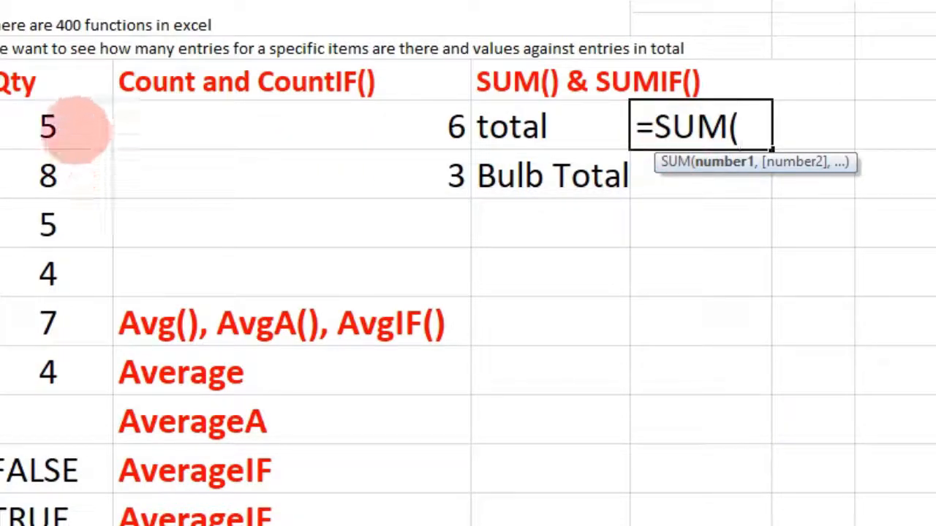
drag(76, 129, 82, 370)
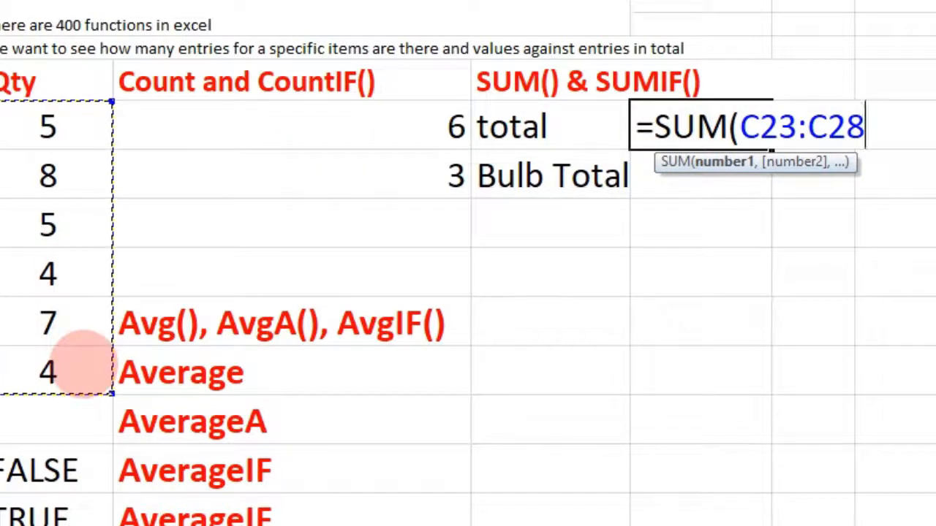
text())
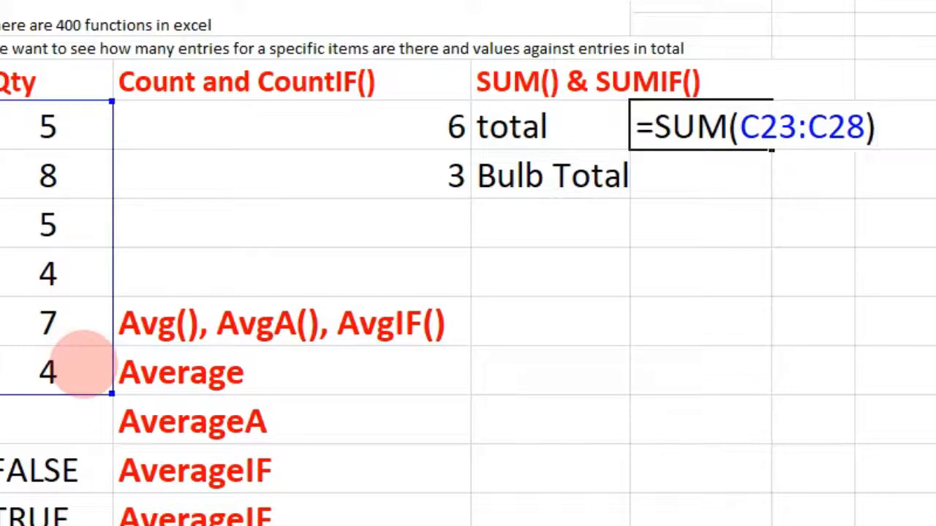
key(Return)
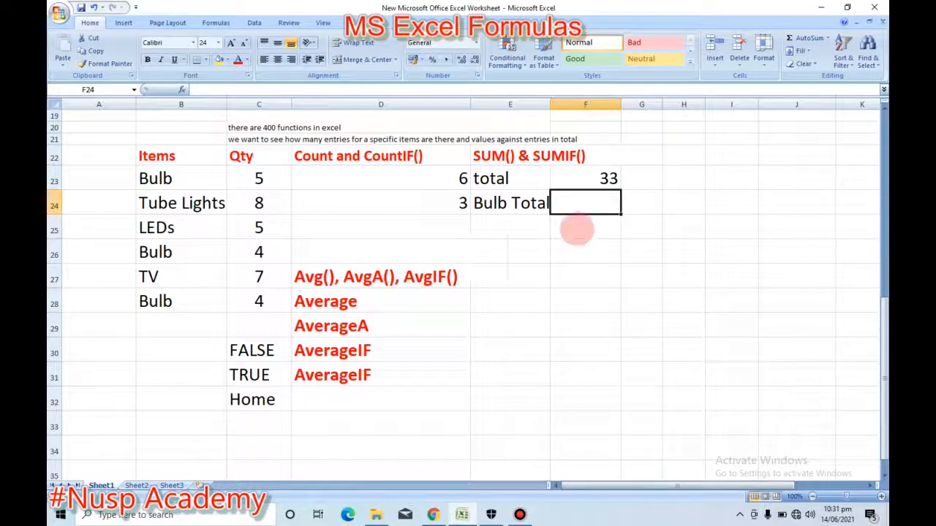
click(183, 179)
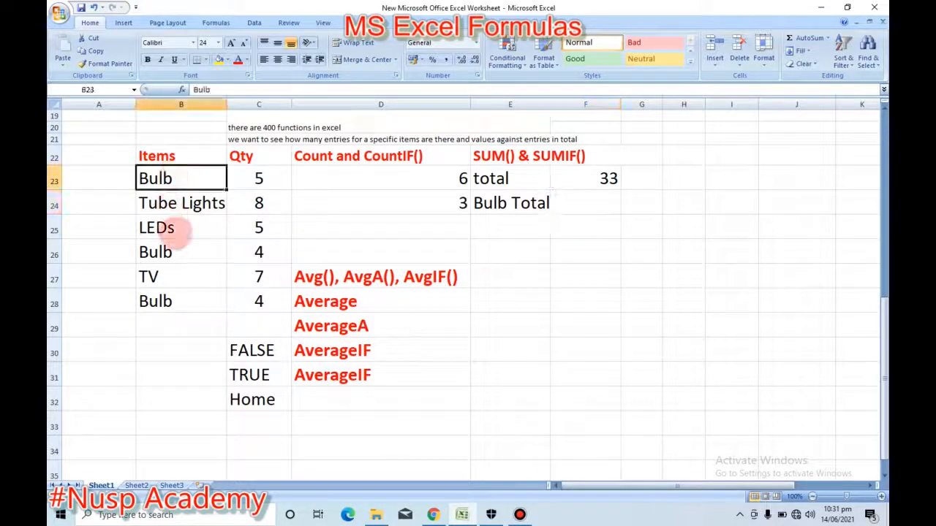
click(177, 251)
click(179, 300)
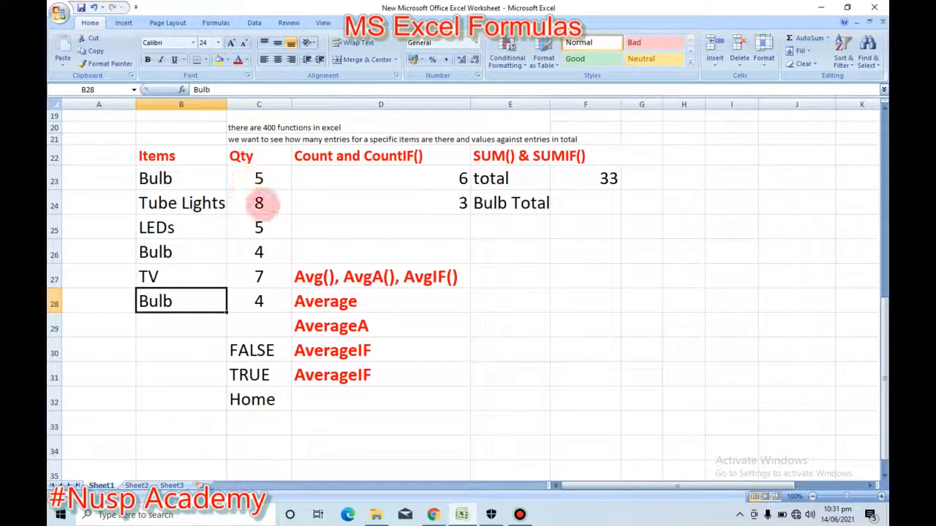
Enter a SUMIF formula in F24 that adds the C23:C28 quantities where B23:B28 matches "Bulb", and check it against the individual Bulb quantities
click(581, 207)
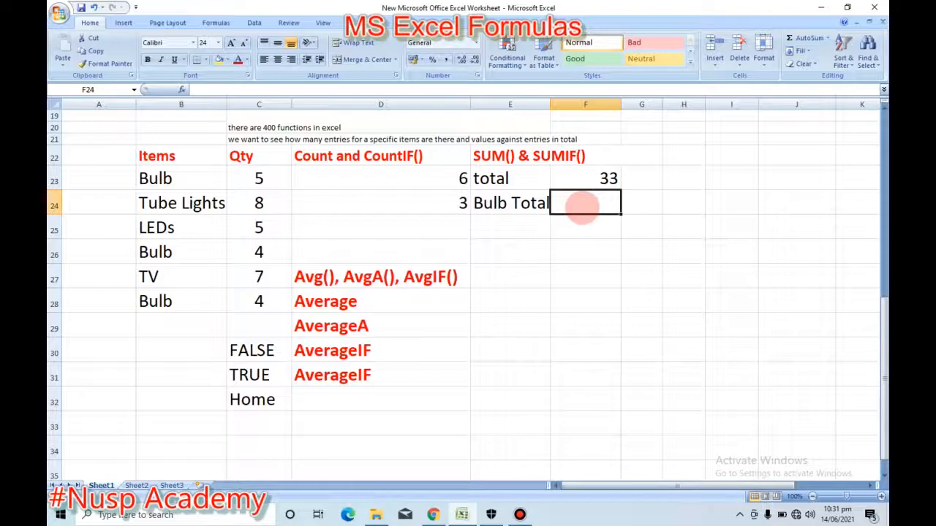
text(=sum)
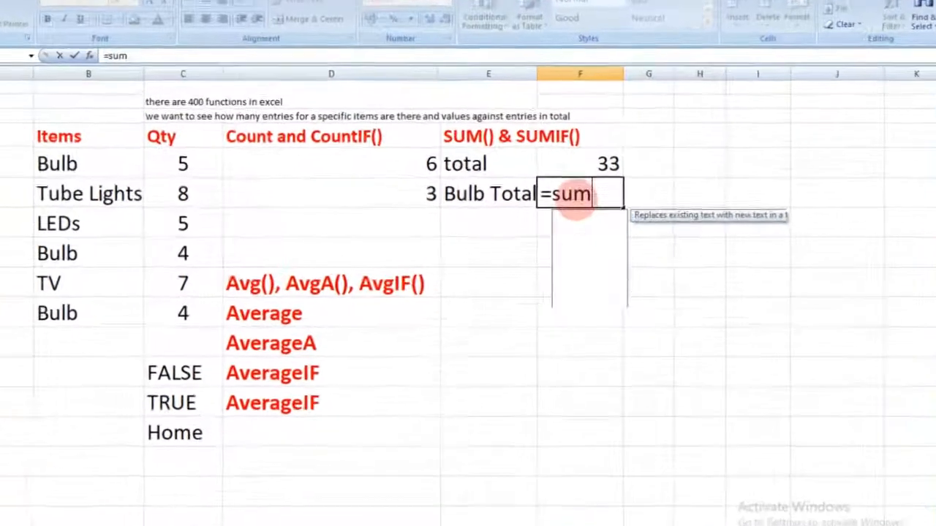
key(Down)
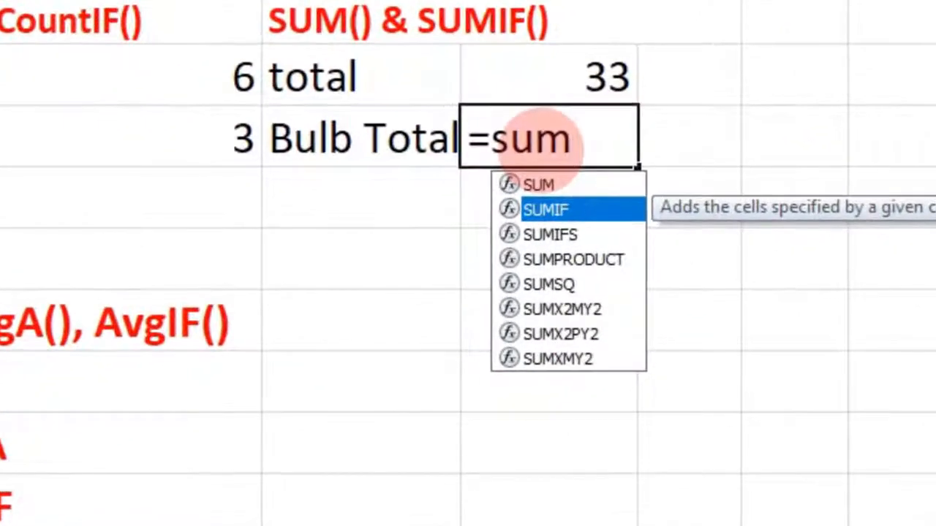
key(Tab)
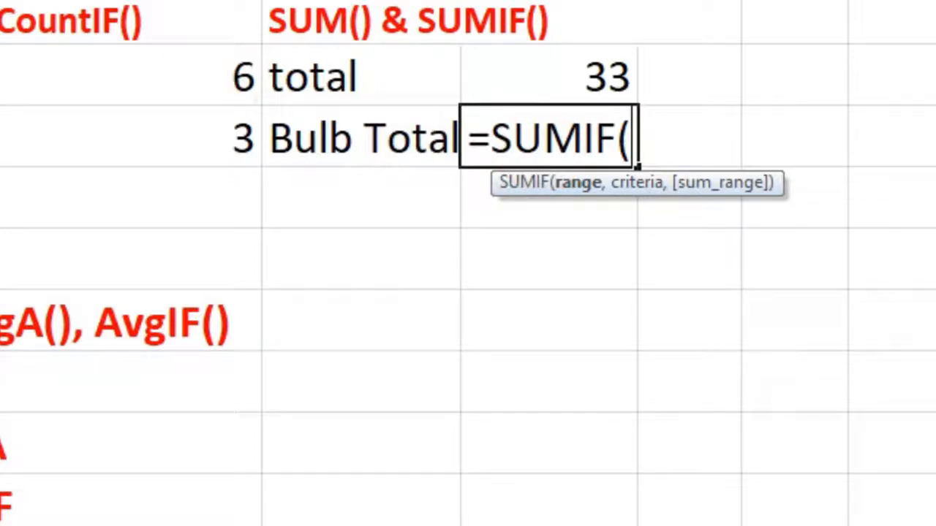
drag(1, 77, 1, 381)
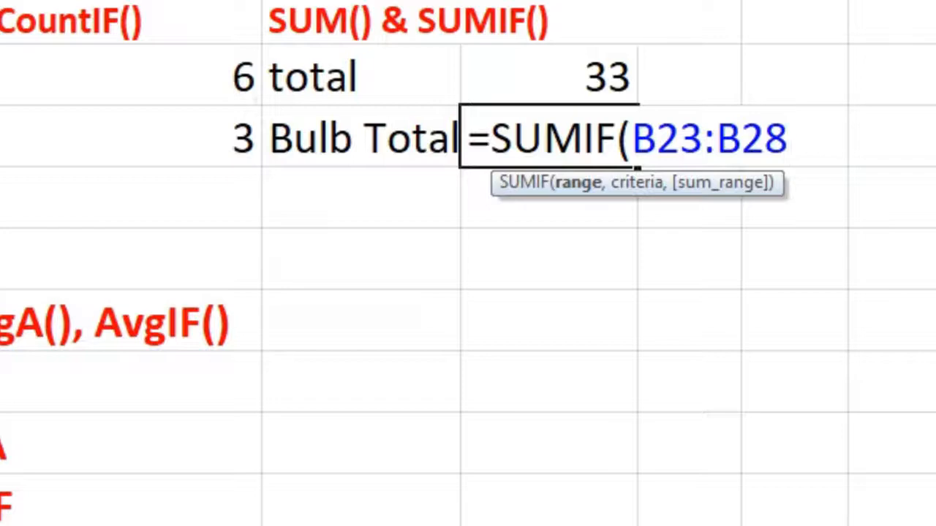
text(,)
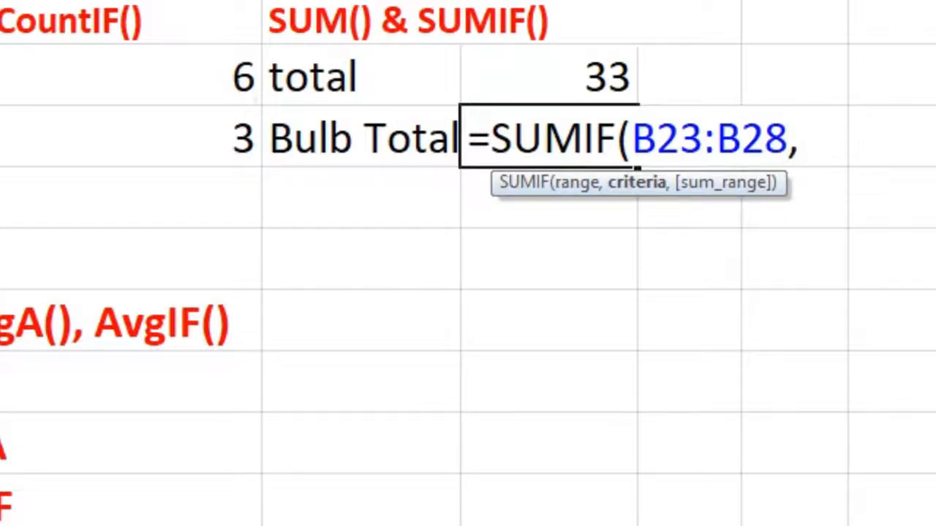
text( "Bul)
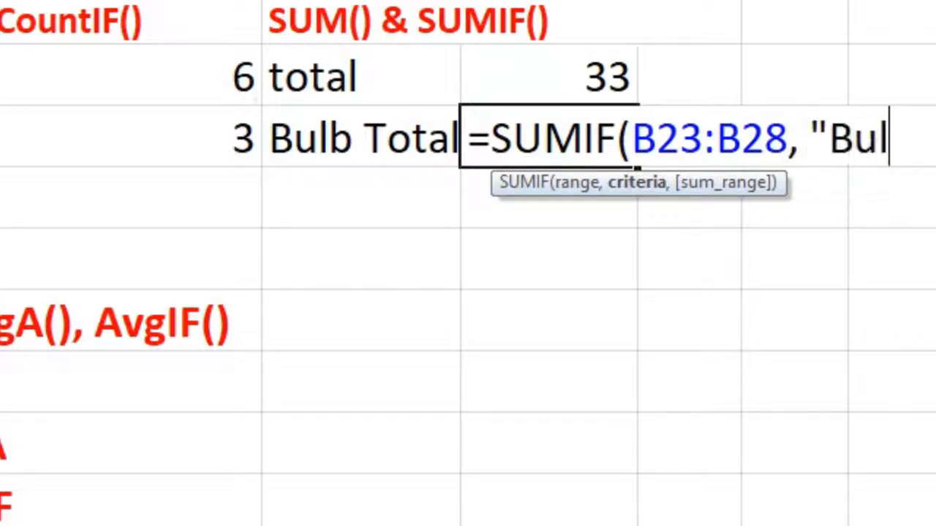
text(b)
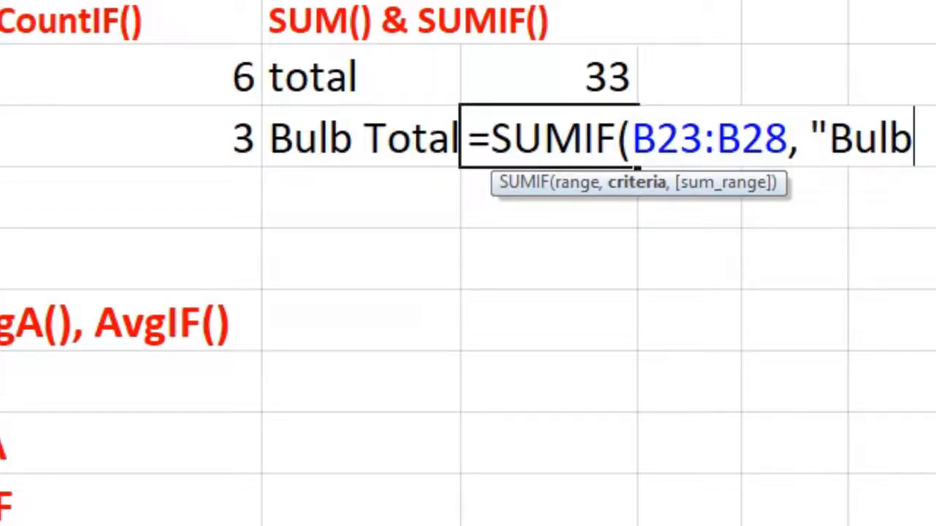
text(")
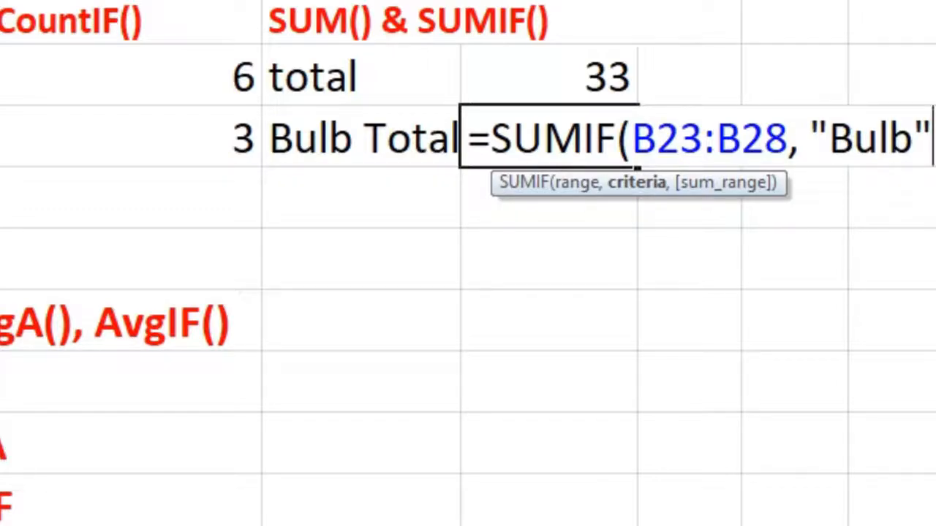
text(,)
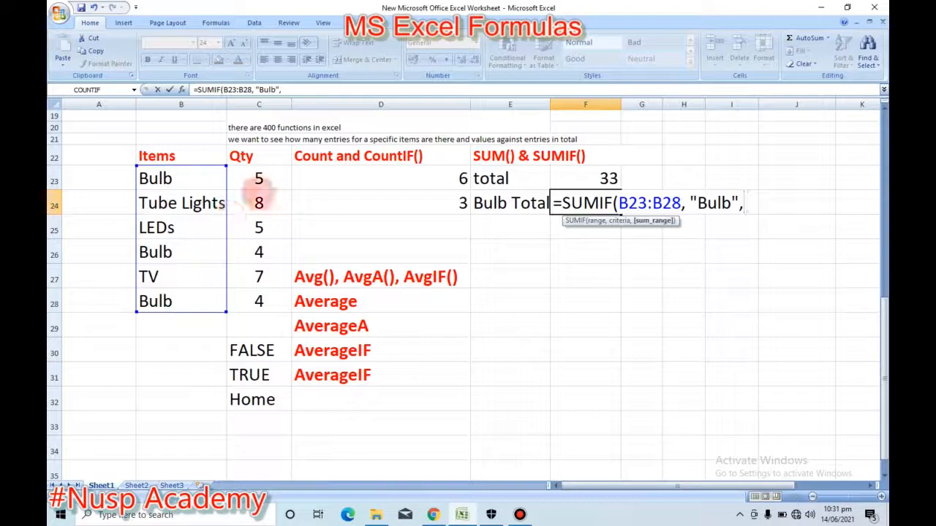
drag(259, 178, 259, 300)
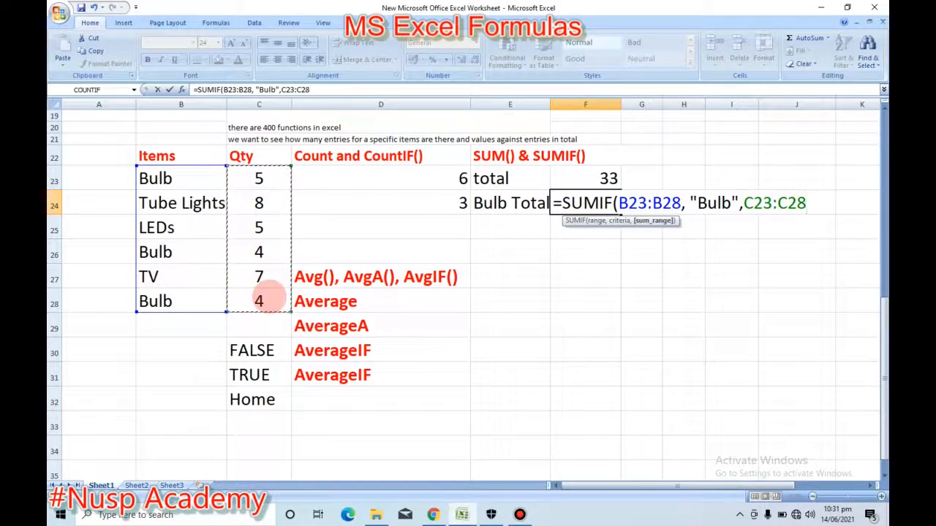
text())
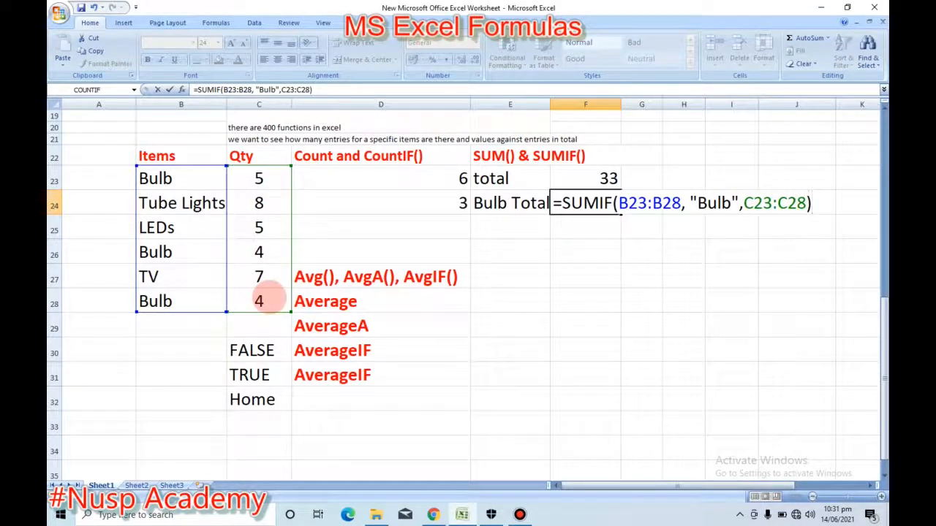
key(Return)
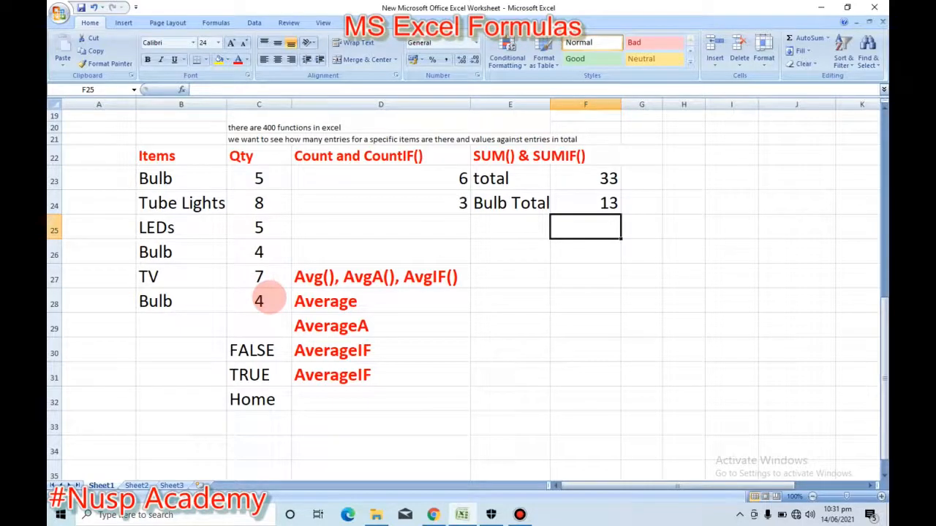
click(265, 301)
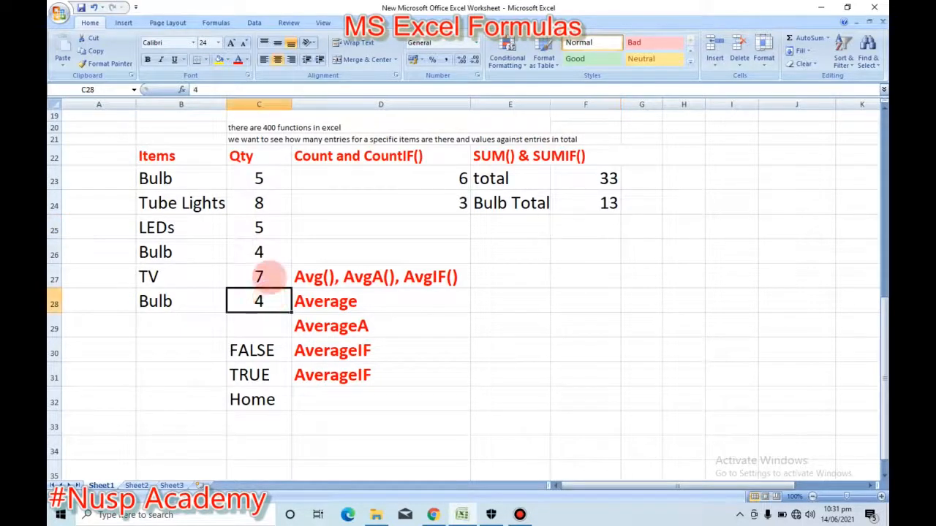
click(265, 251)
click(267, 179)
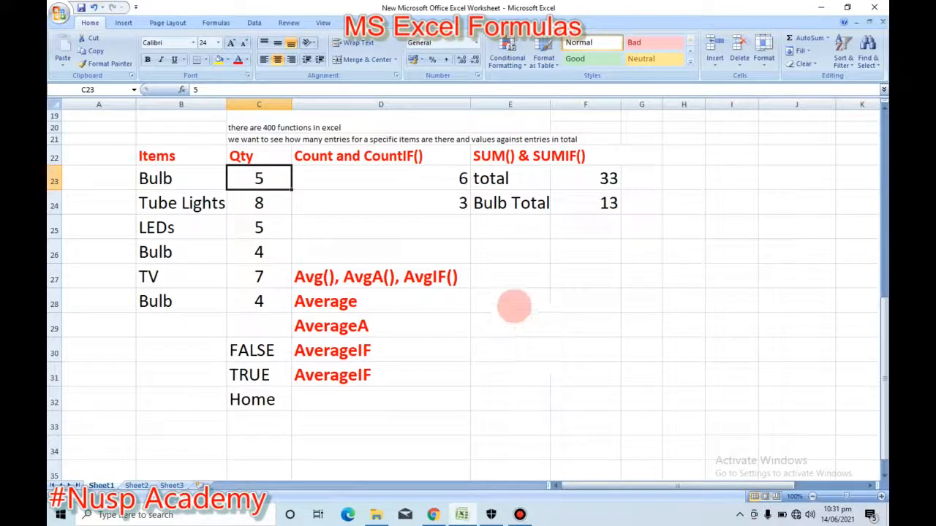
Enter an AVERAGE formula in E28 for the quantities in C23:C28, and compare it with the total and count formulas
click(512, 303)
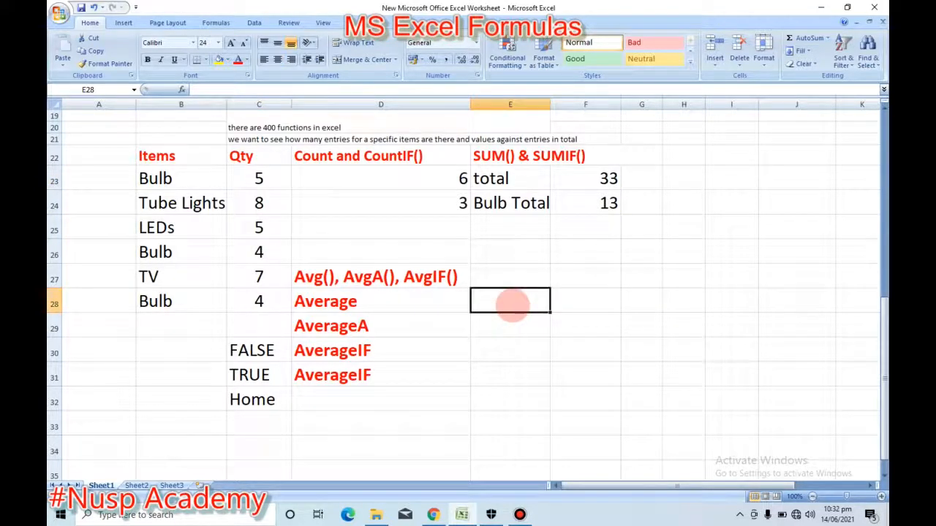
text(=a)
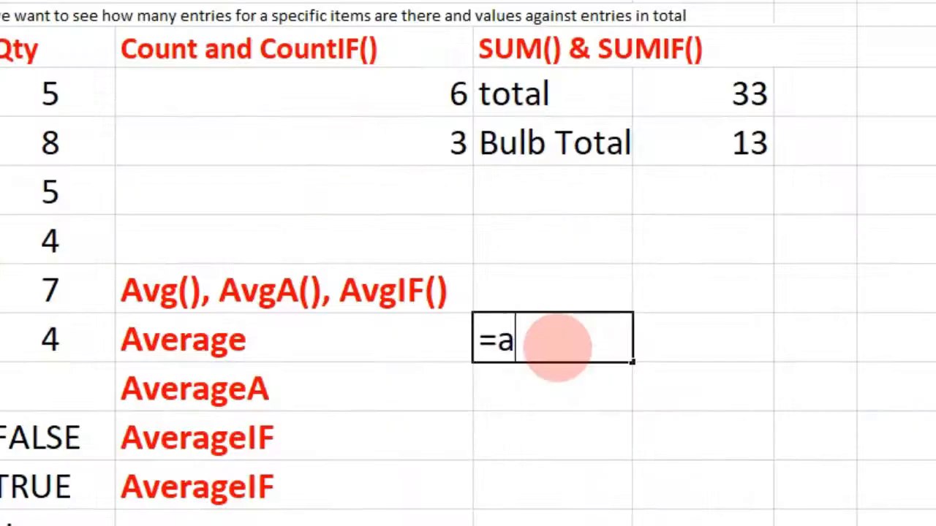
text(ve)
key(Down)
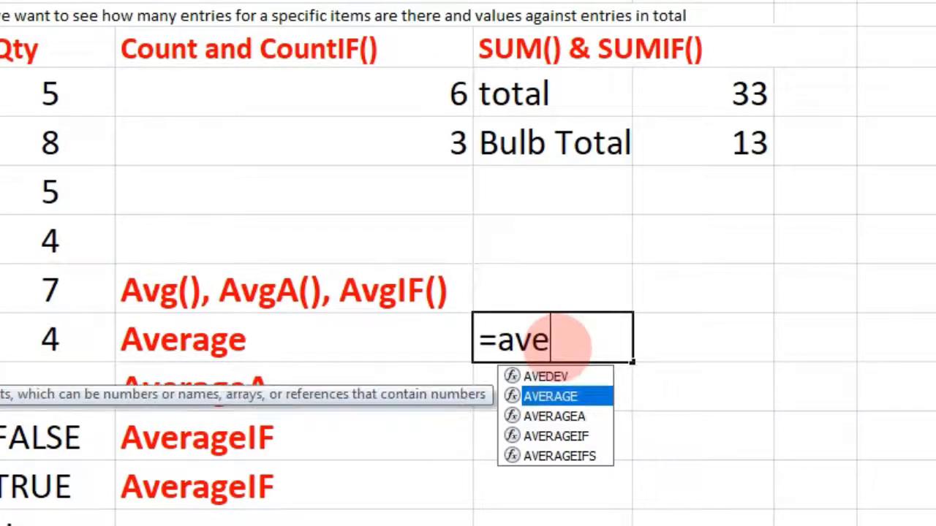
key(Down)
key(Up)
key(Tab)
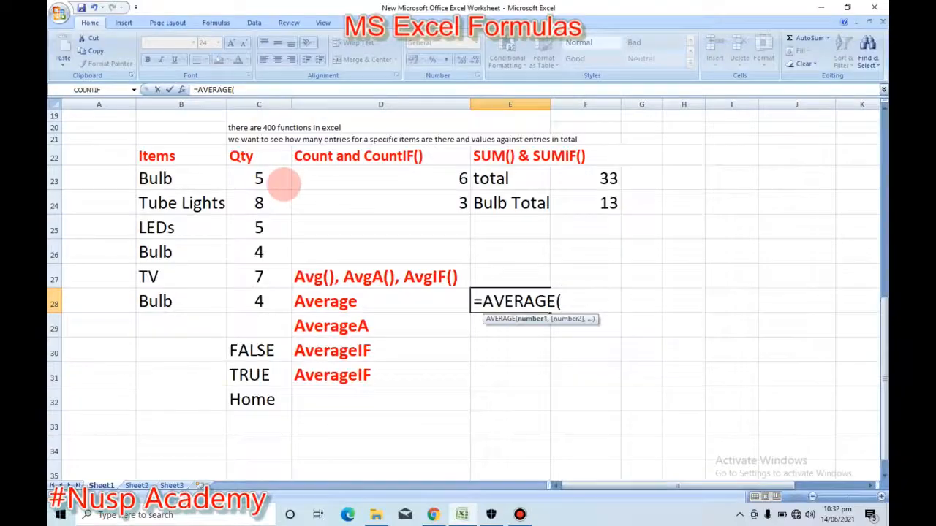
drag(97, 104, 89, 192)
drag(279, 286, 282, 307)
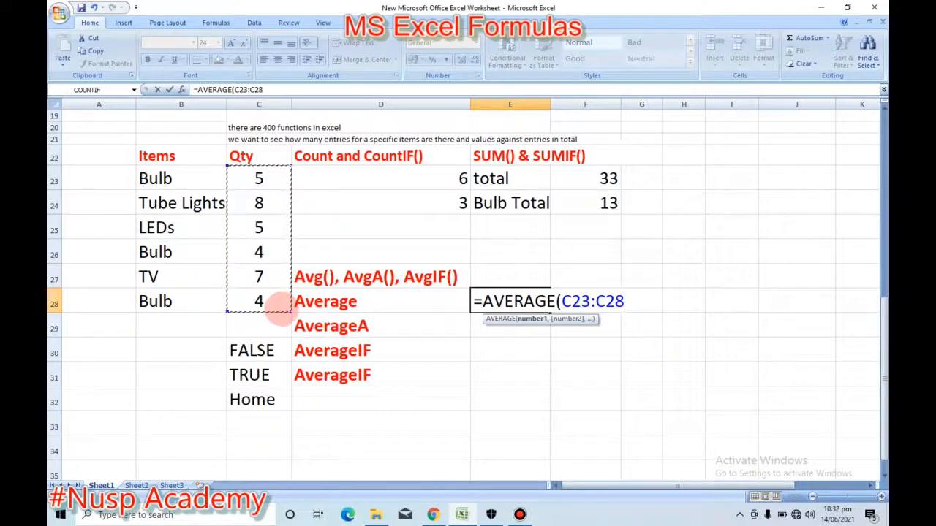
text())
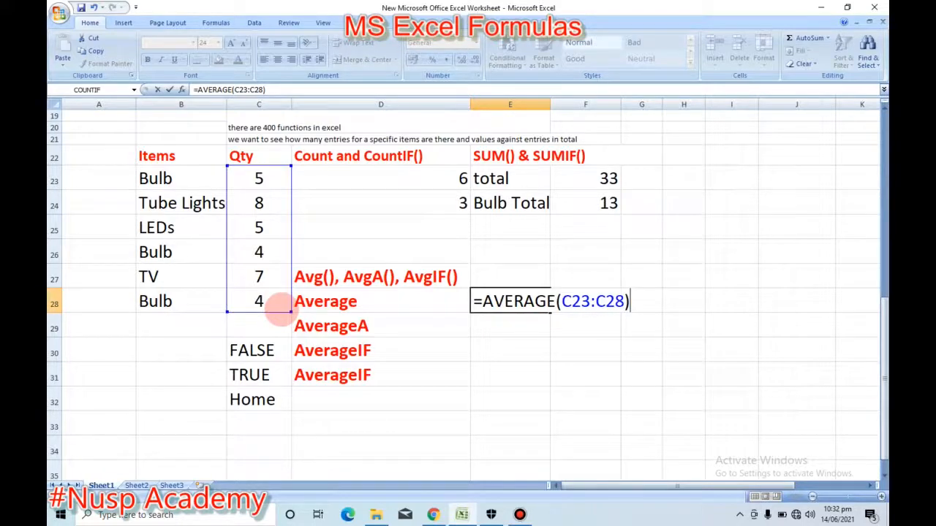
key(Return)
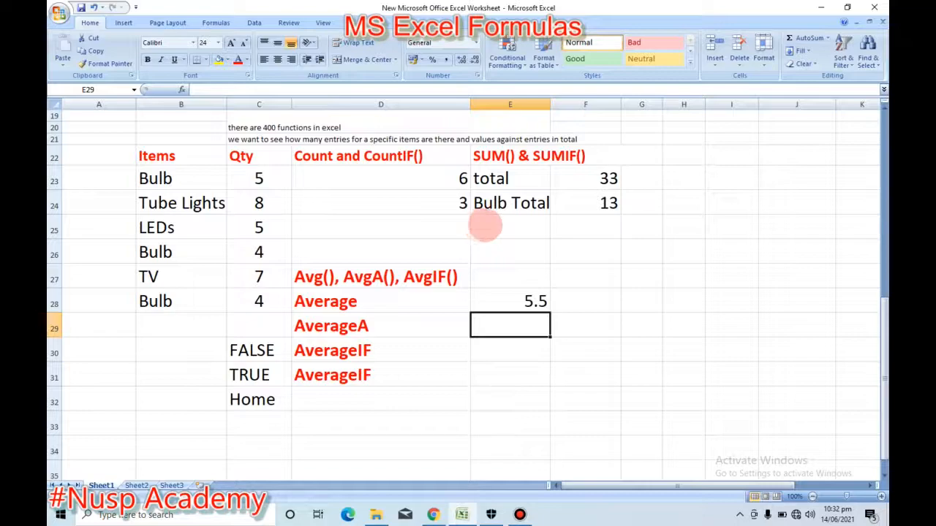
click(606, 176)
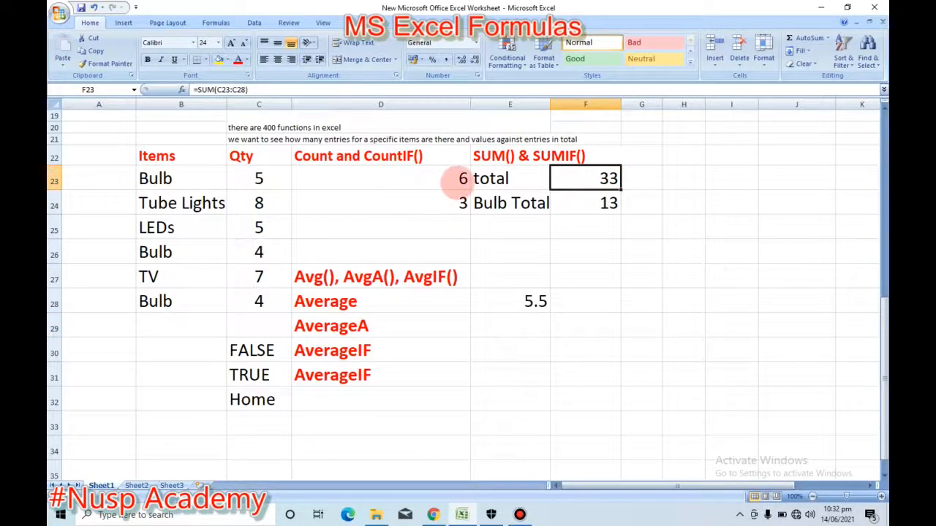
click(459, 181)
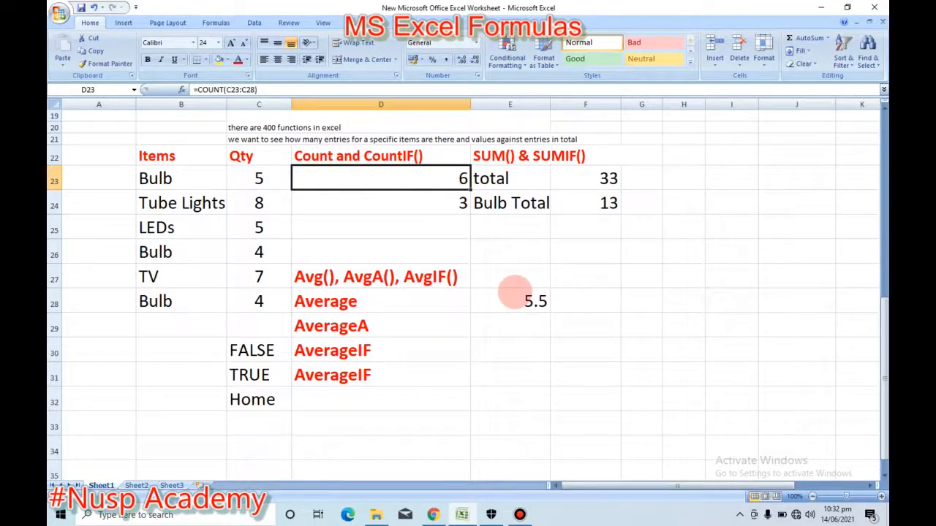
Start a formula in E29, beside the AverageA label
click(519, 331)
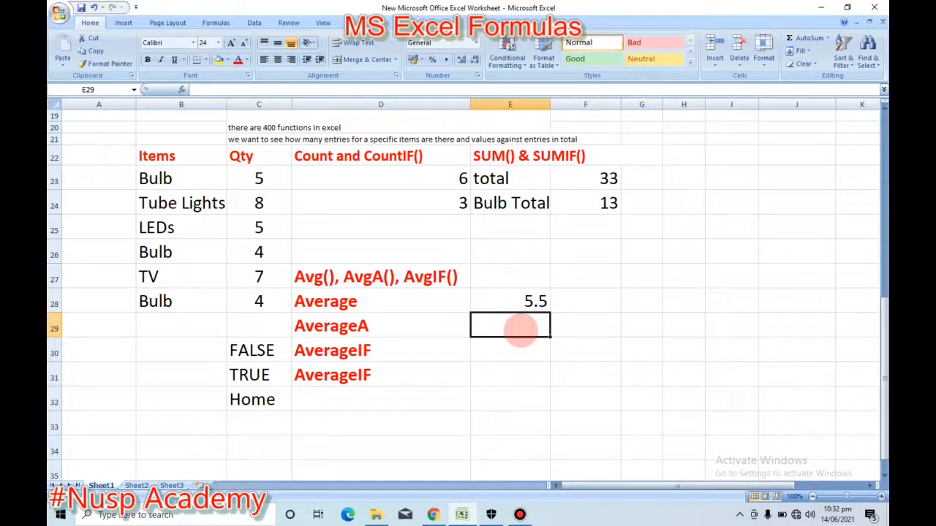
text(=)
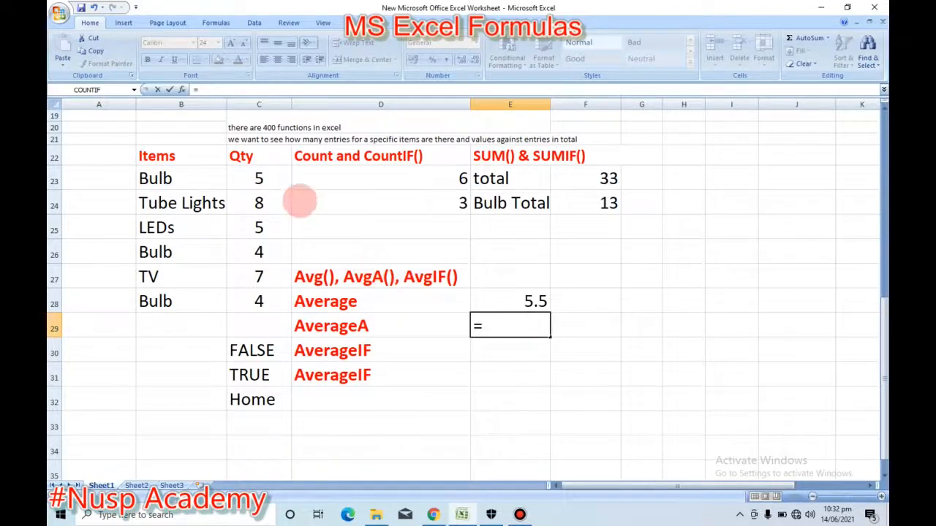
drag(275, 179, 278, 394)
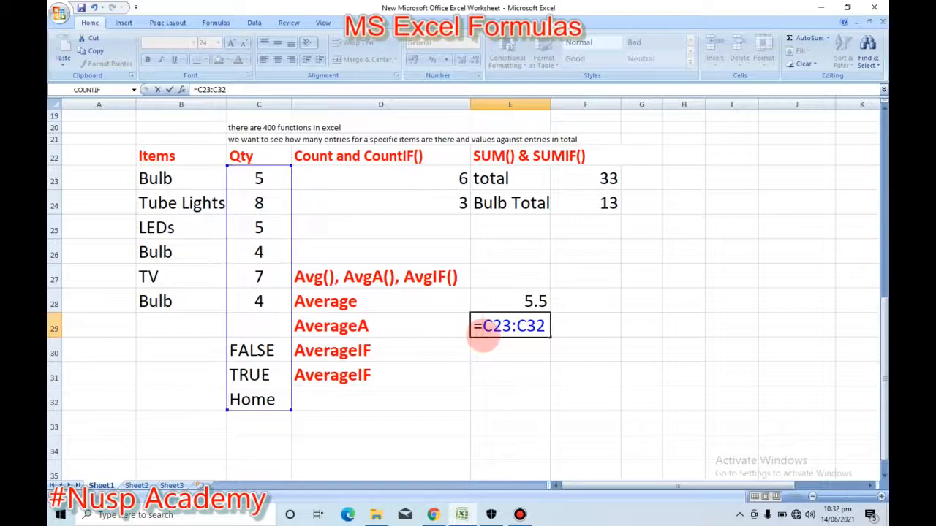
drag(552, 328, 479, 326)
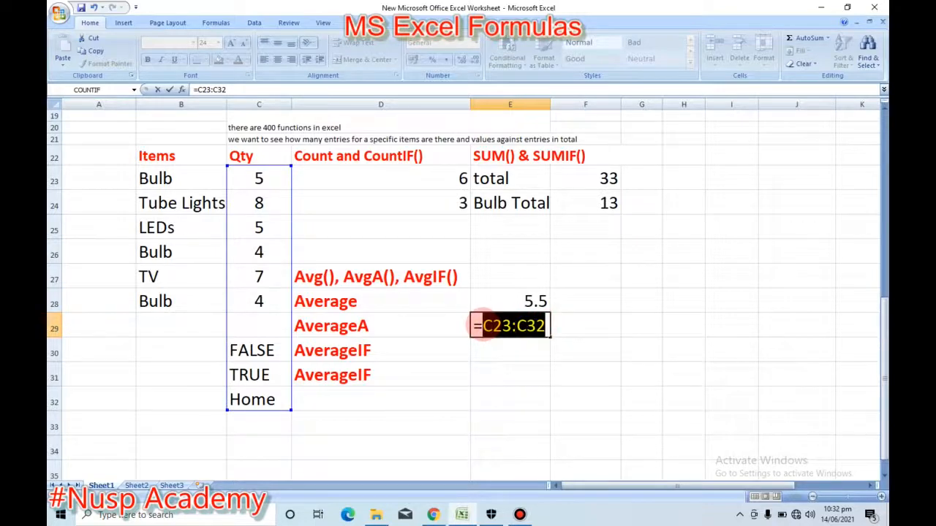
key(BackSpace)
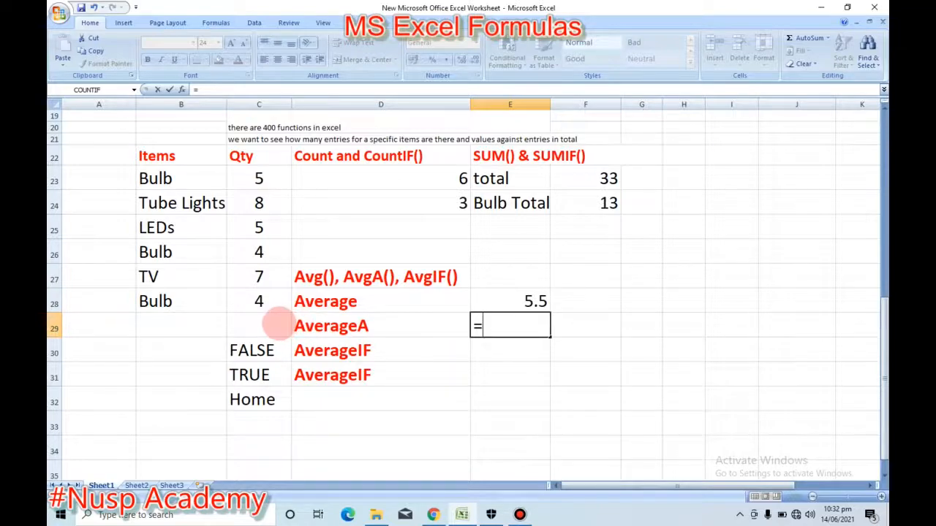
click(278, 322)
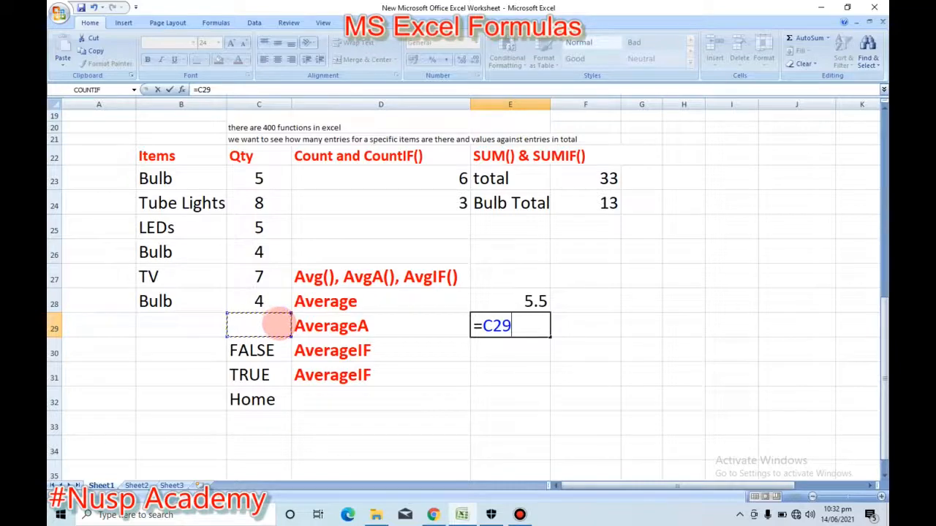
drag(515, 328, 479, 327)
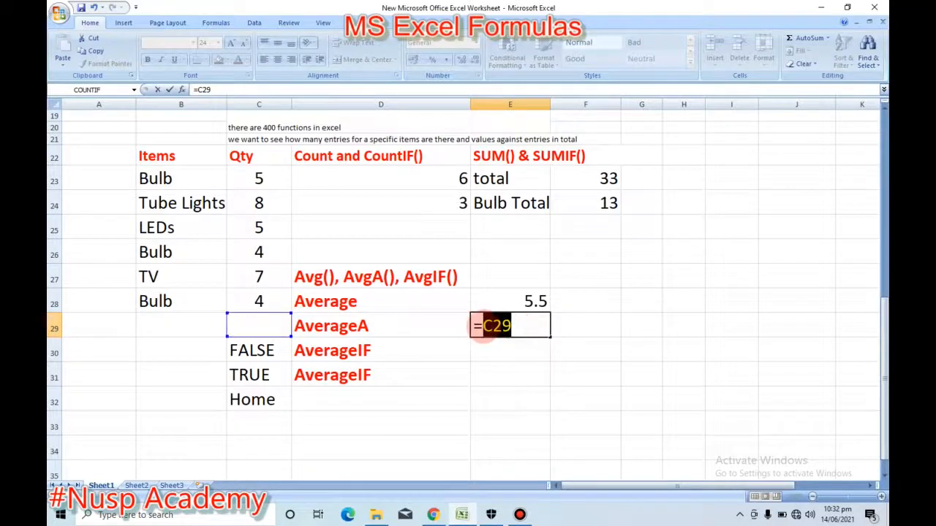
key(BackSpace)
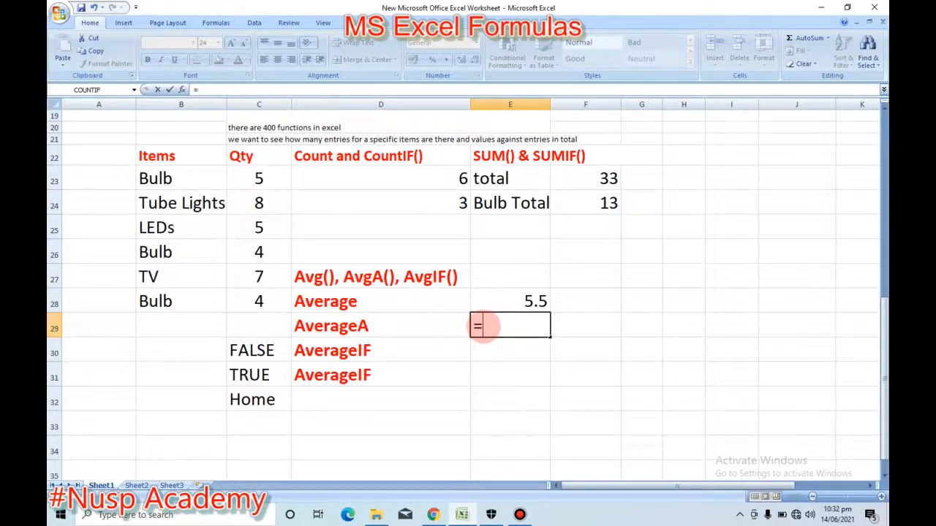
Enter an AVERAGEA formula in E29 covering C23:C32, including the blank, logical and text entries
text(ave)
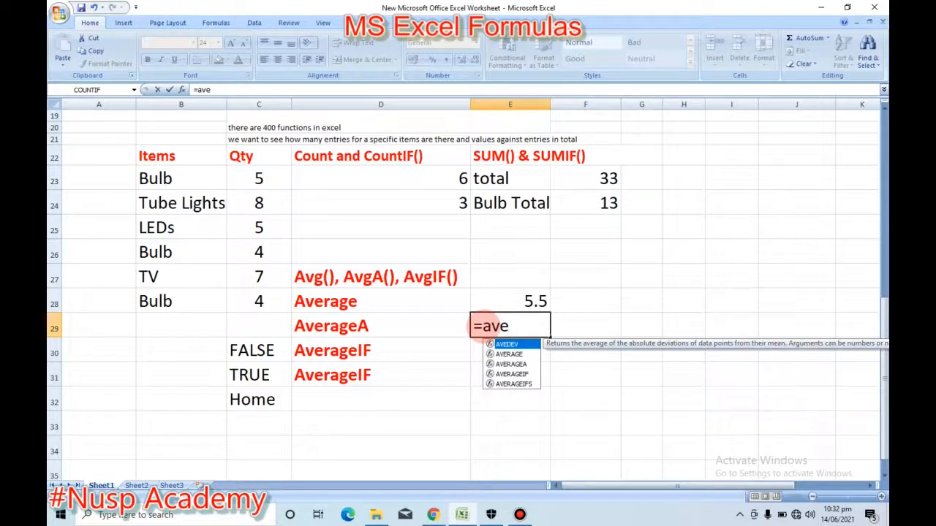
key(Down)
key(Down)
key(Tab)
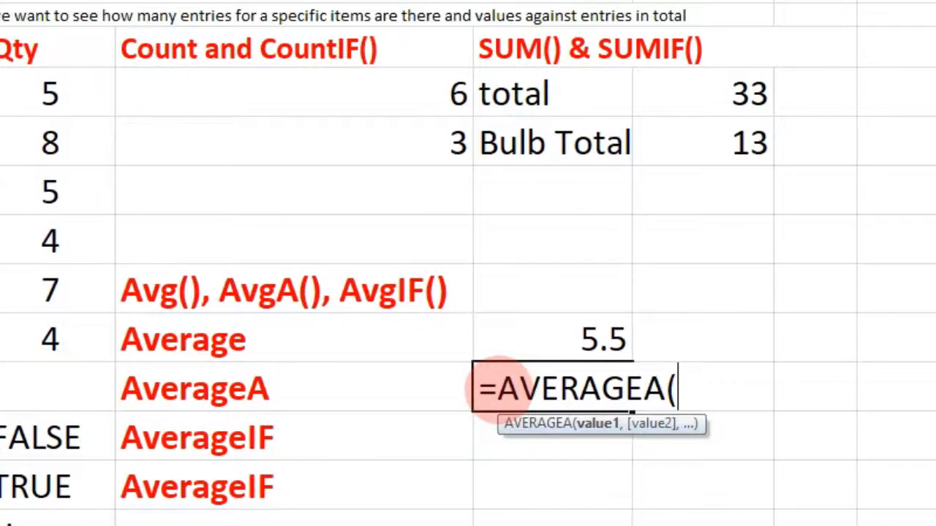
drag(100, 85, 88, 241)
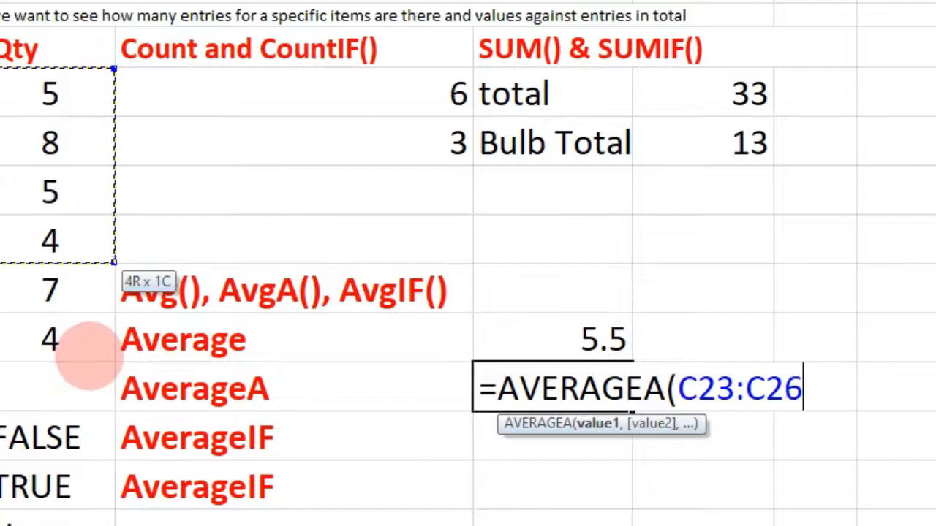
drag(88, 359, 79, 512)
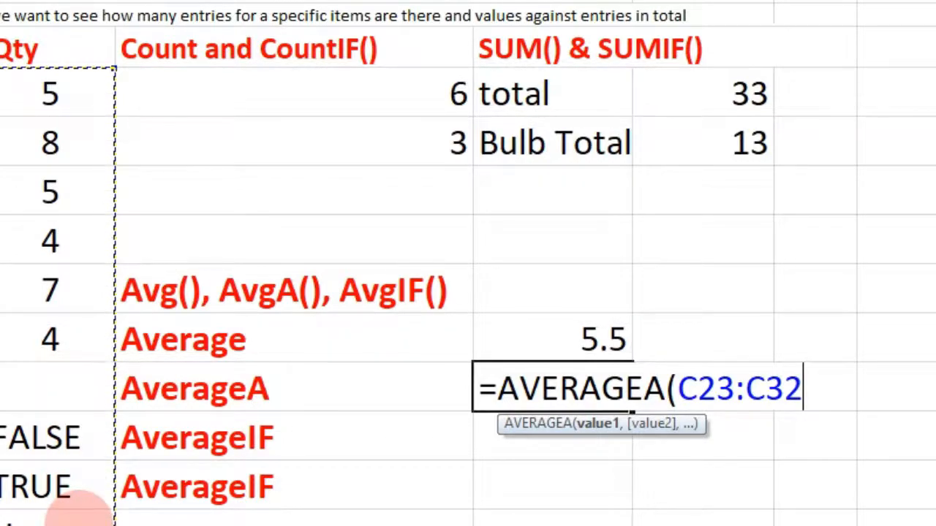
text())
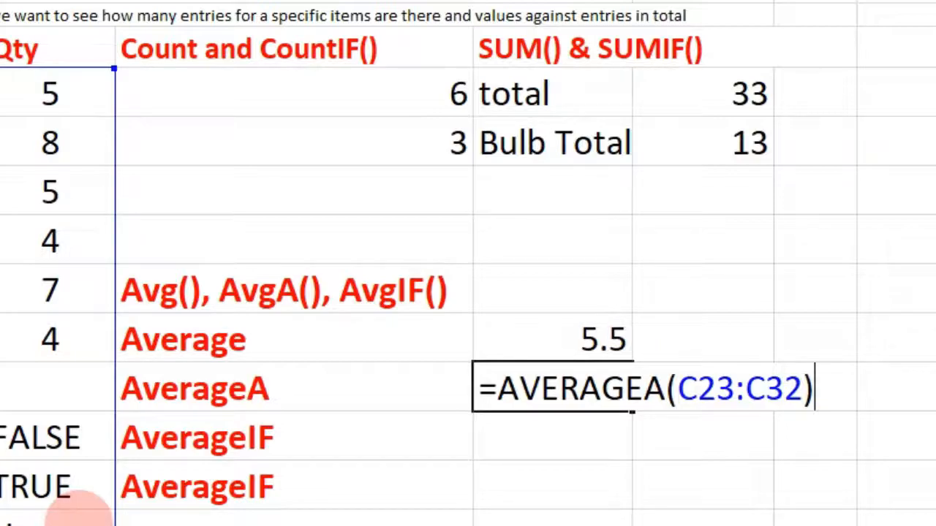
key(Return)
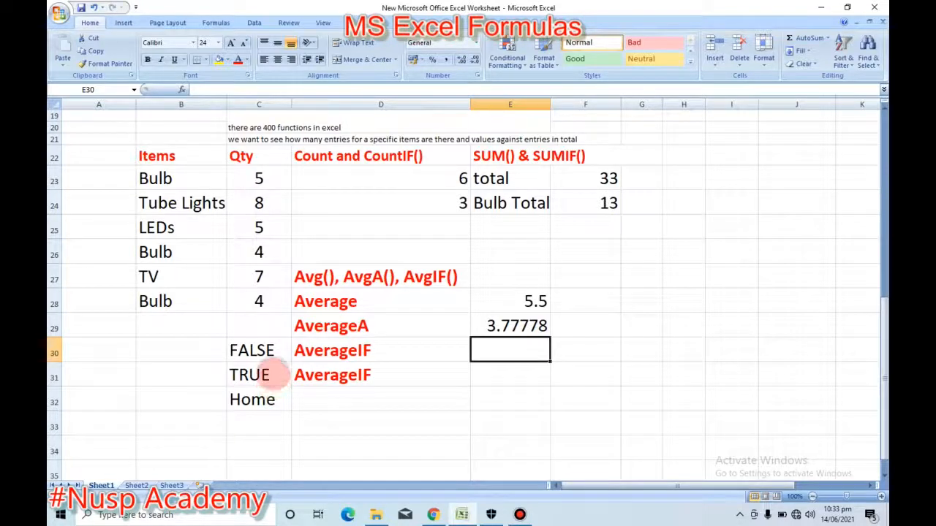
Examine the logical and text entries in C30:C32, comparing the C23:C32 range with the AVERAGEA formula and the SUM total
click(277, 374)
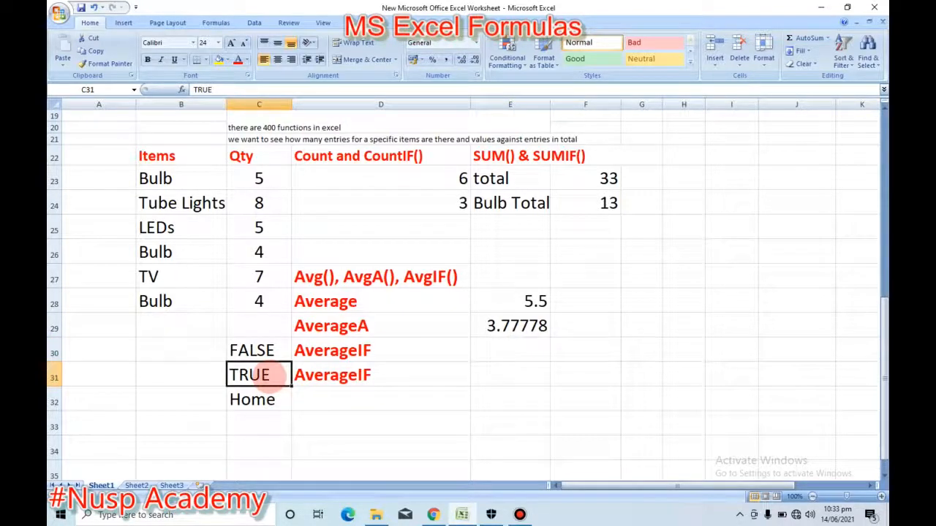
click(272, 351)
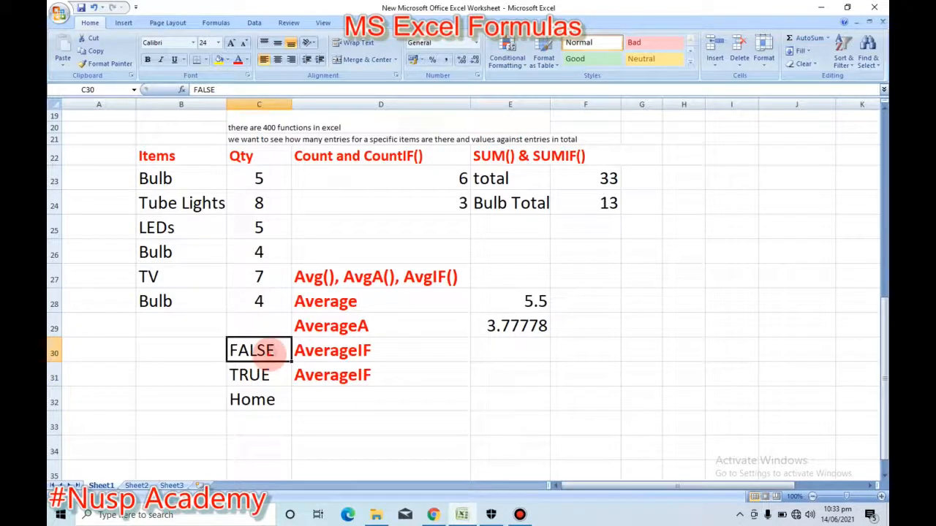
click(271, 401)
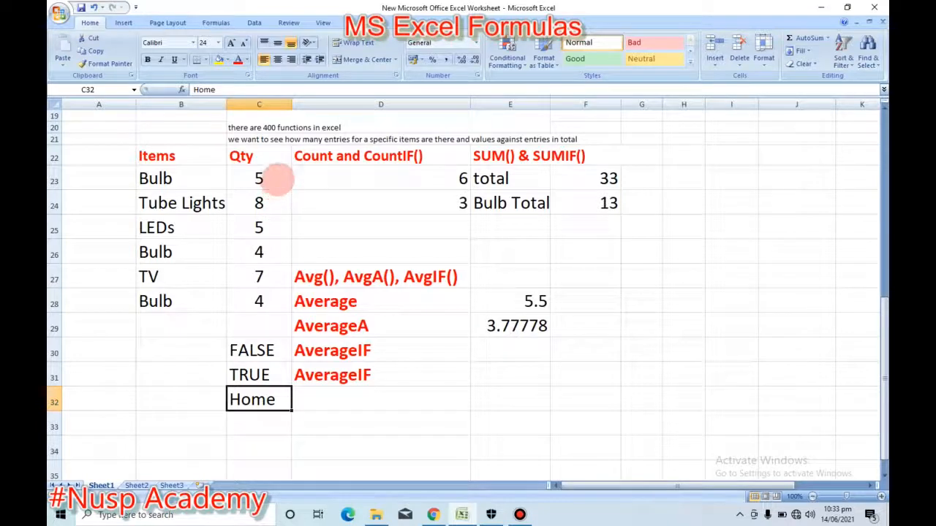
drag(284, 184, 272, 400)
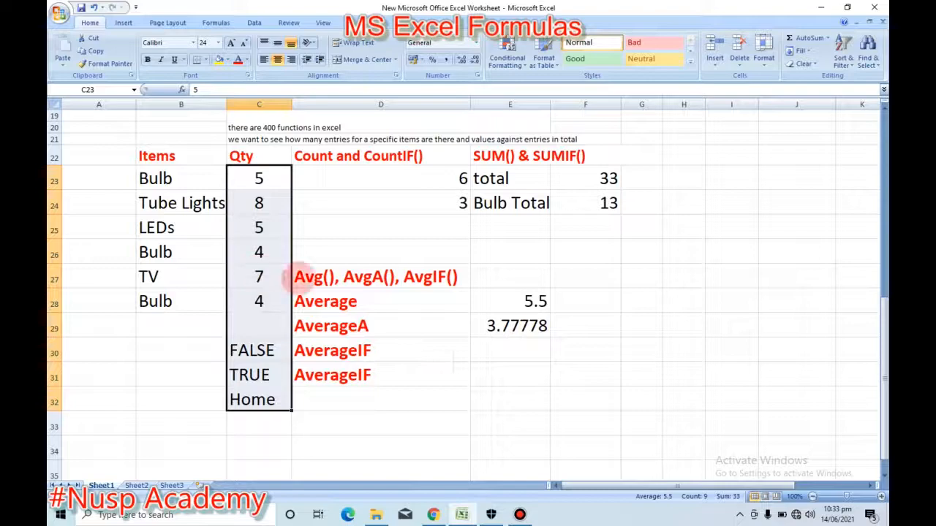
click(497, 329)
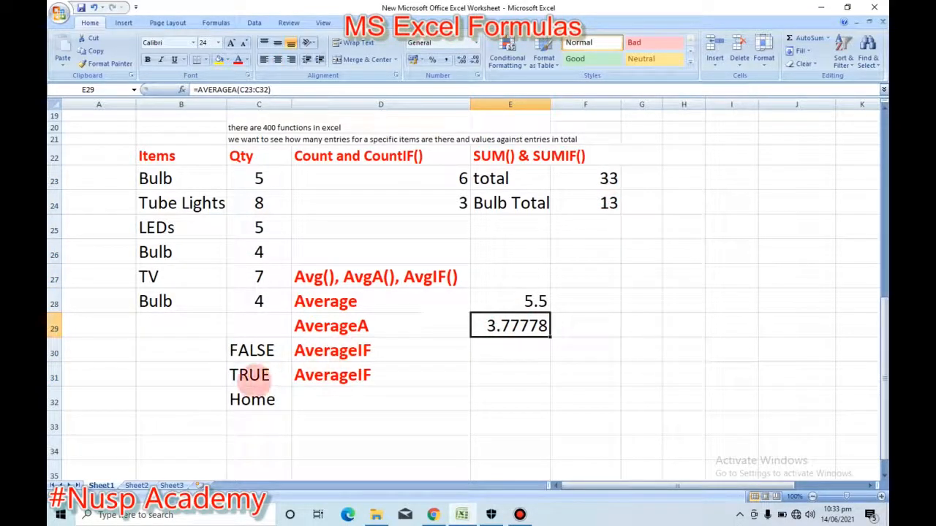
click(607, 180)
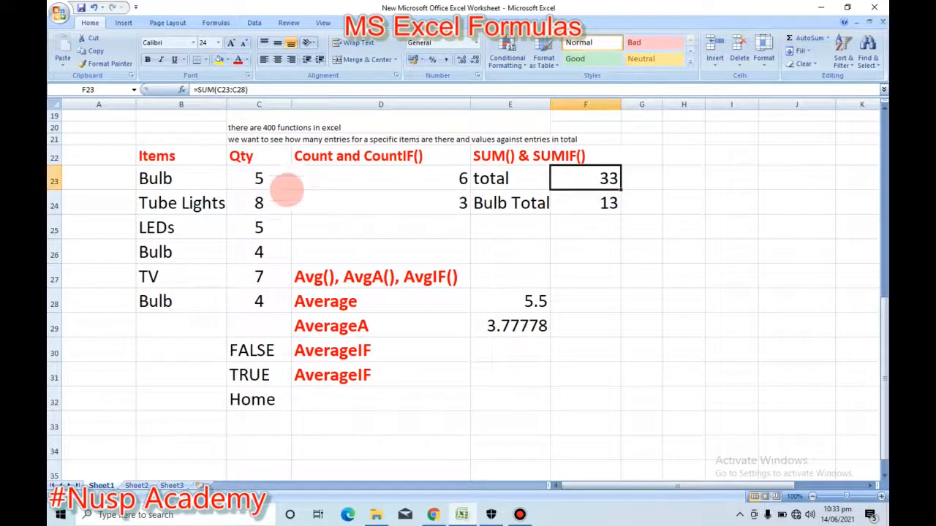
drag(285, 186, 276, 302)
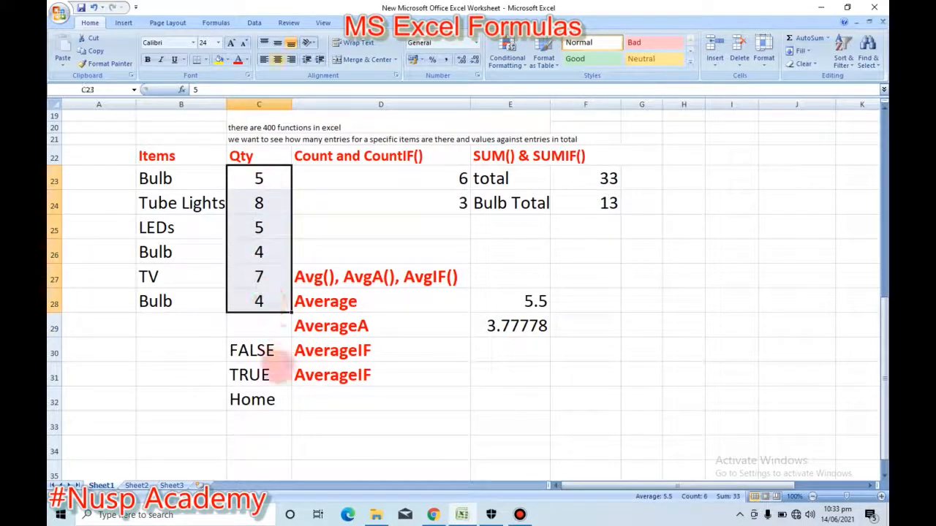
click(269, 373)
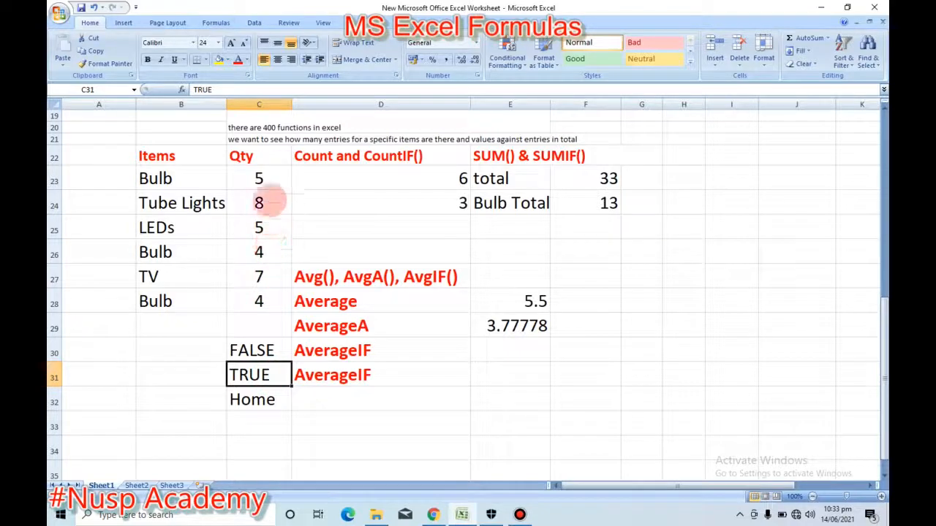
Go through the filled cells in C23:C32 one by one to count the entries AVERAGEA divides by
click(259, 179)
click(264, 209)
click(274, 231)
click(275, 254)
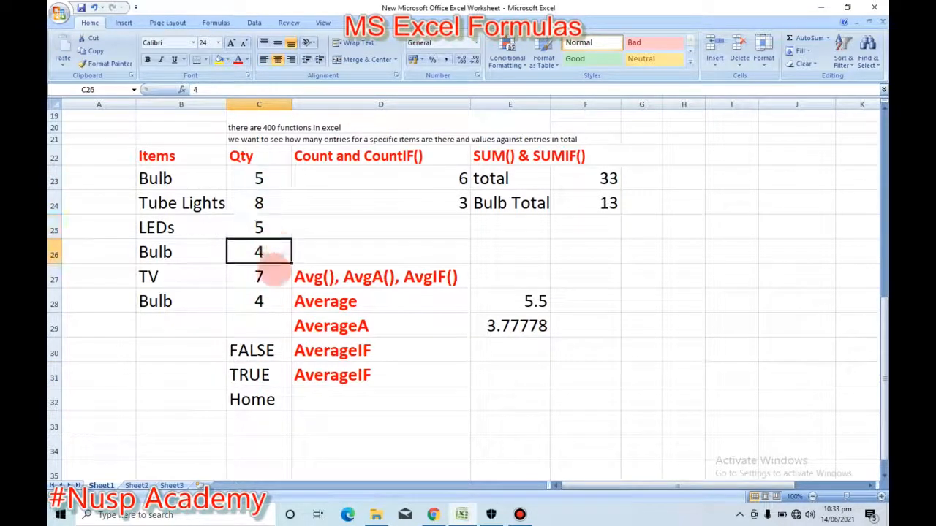
click(274, 277)
click(274, 302)
click(266, 354)
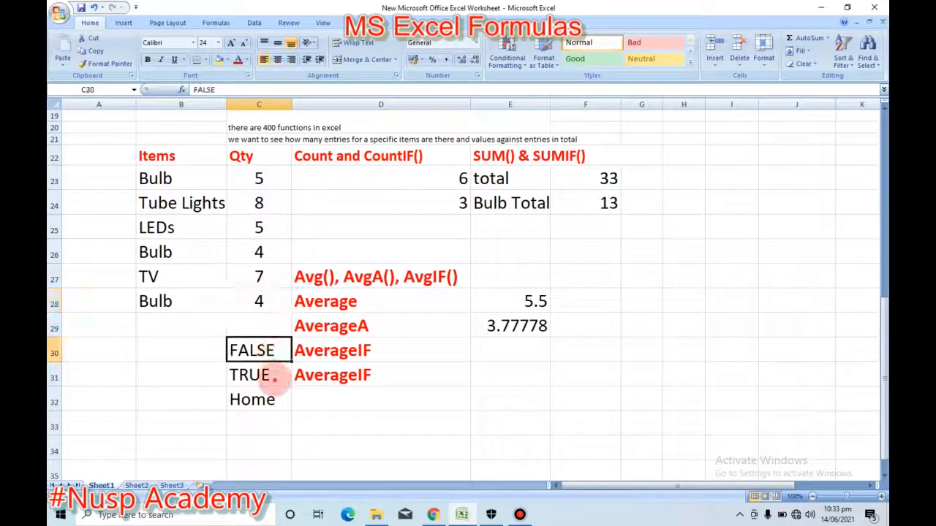
click(270, 376)
click(277, 400)
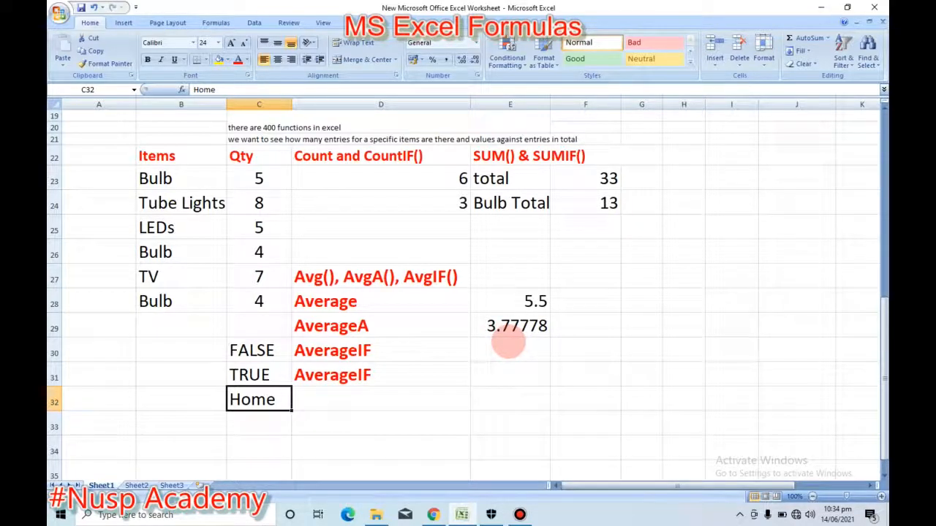
Enter an AVERAGEIF formula in E30 that averages the C23:C28 quantities where B23:B28 matches "Bulb"
click(508, 345)
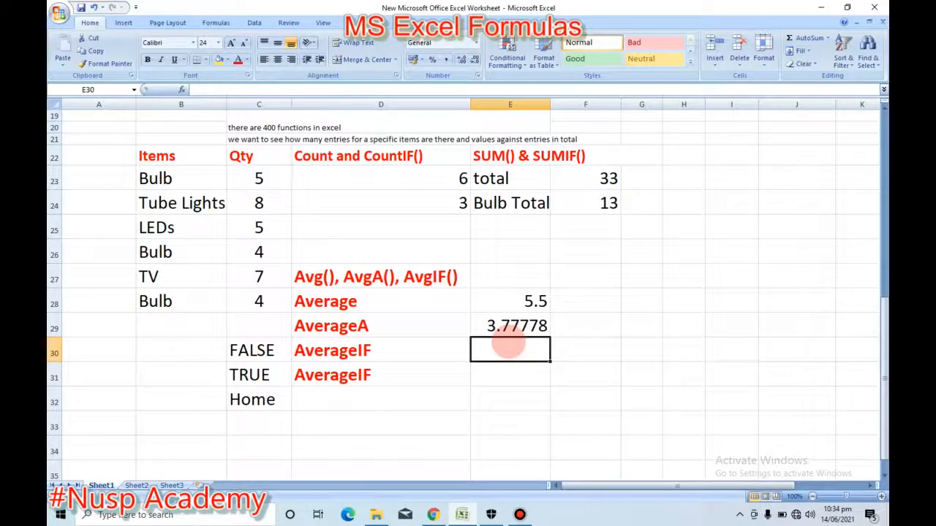
text(=)
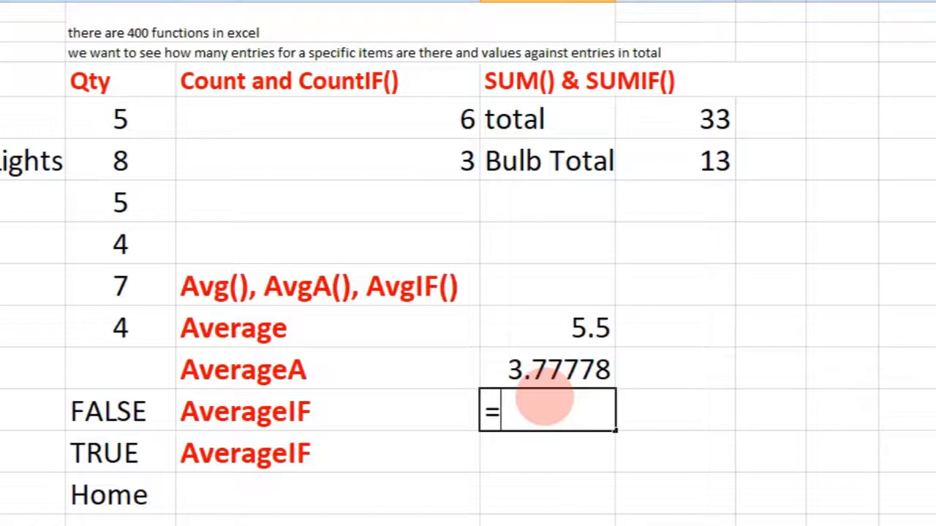
text(avr)
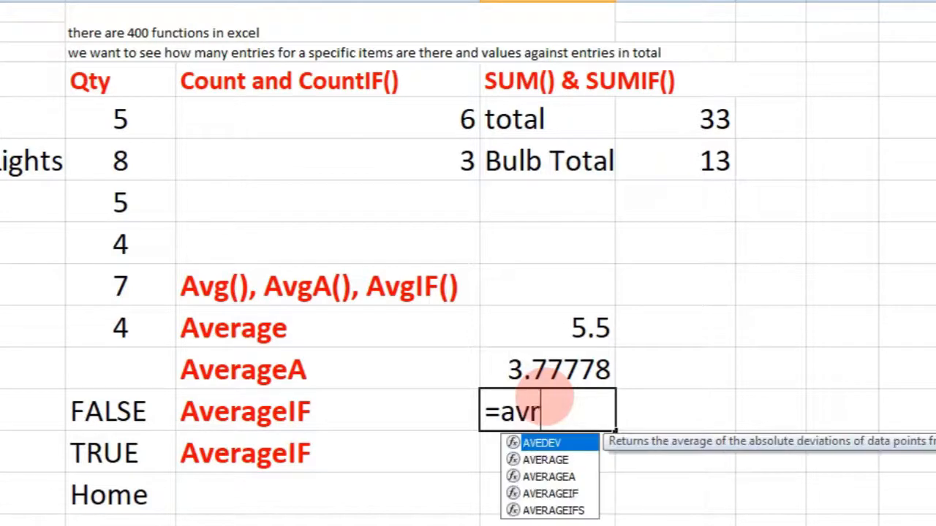
key(BackSpace)
text(e)
key(Down)
key(Down)
key(Down)
key(Tab)
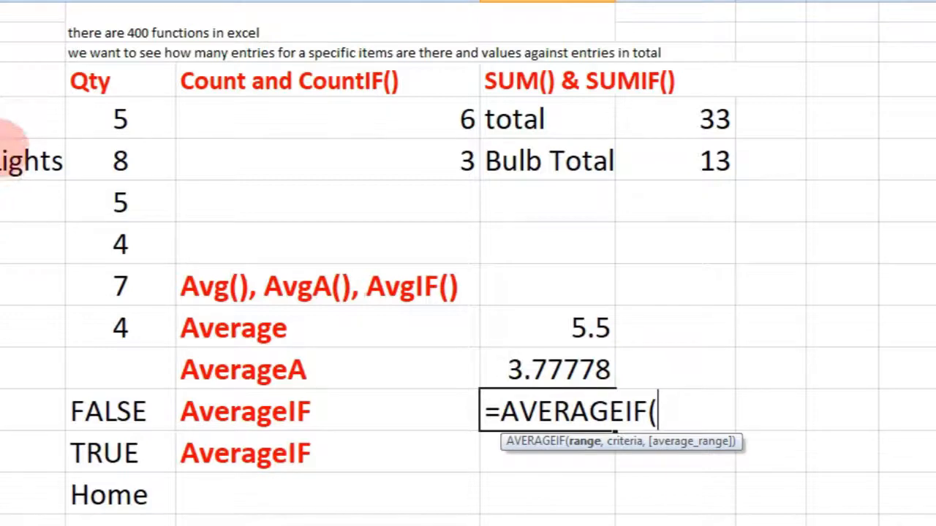
drag(8, 117, 20, 311)
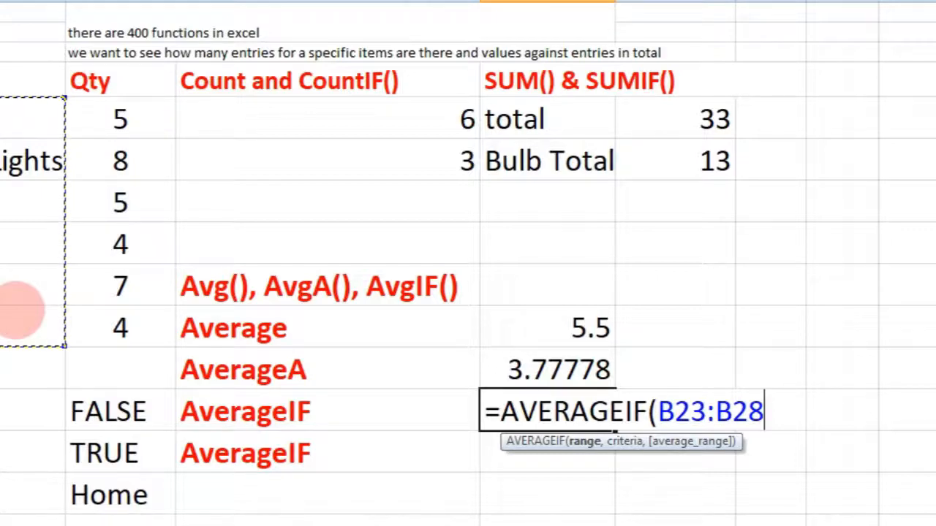
text(, ")
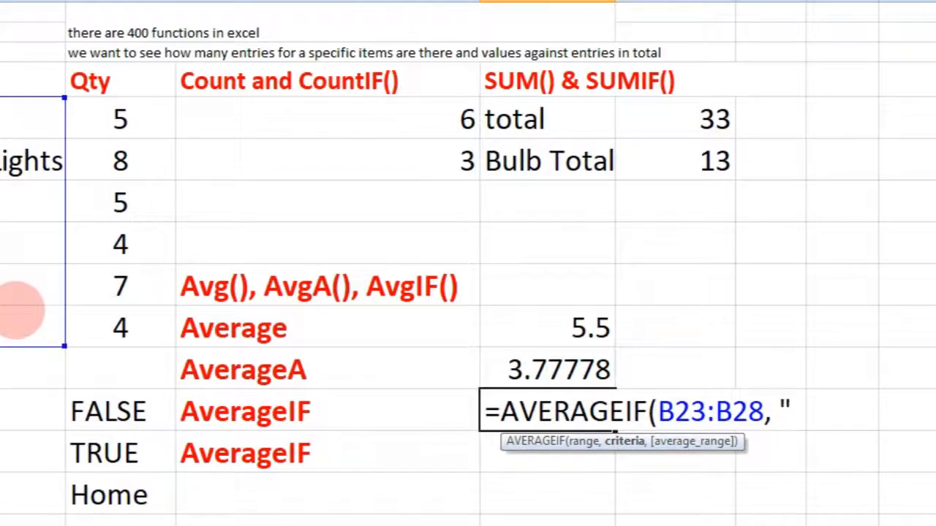
text(Bulb)
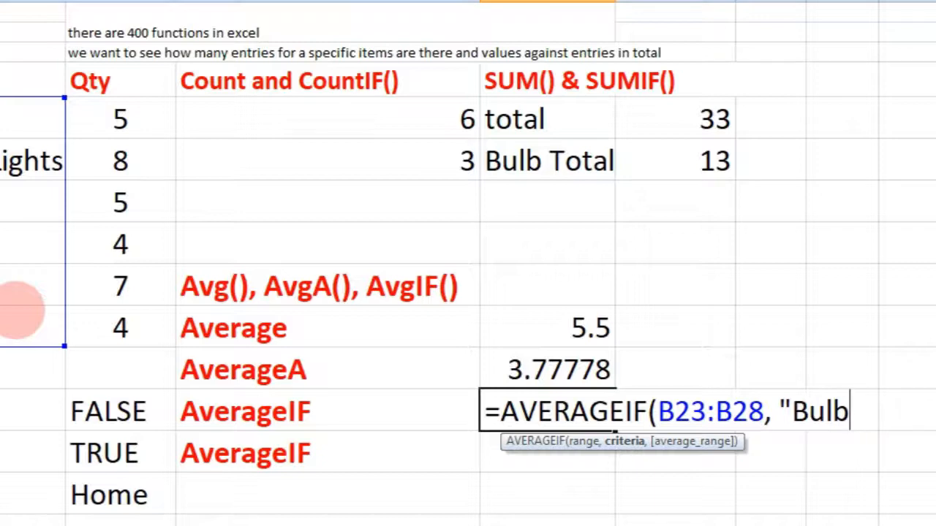
text(",)
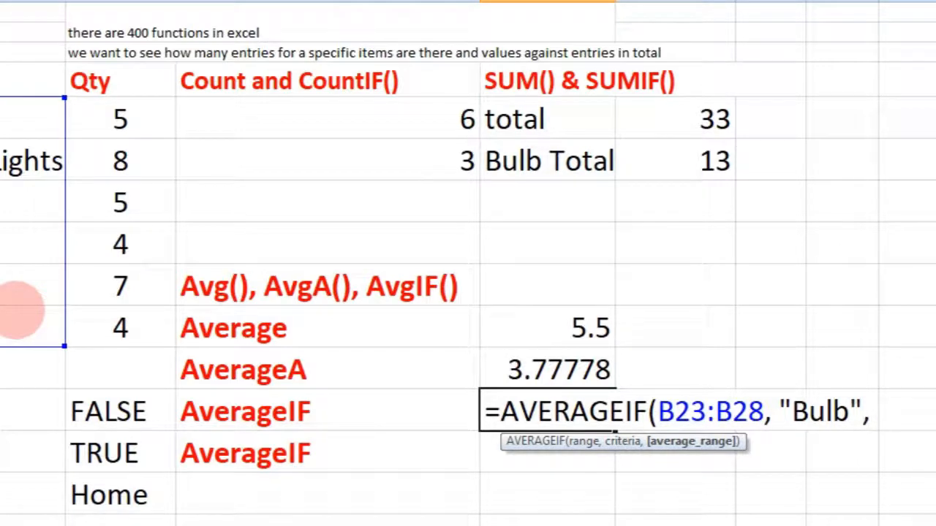
drag(125, 119, 136, 325)
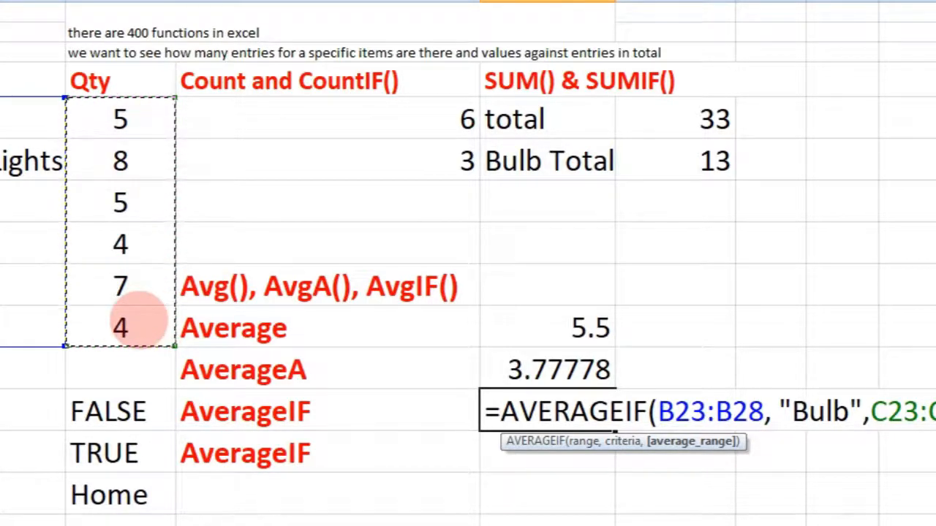
key(Return)
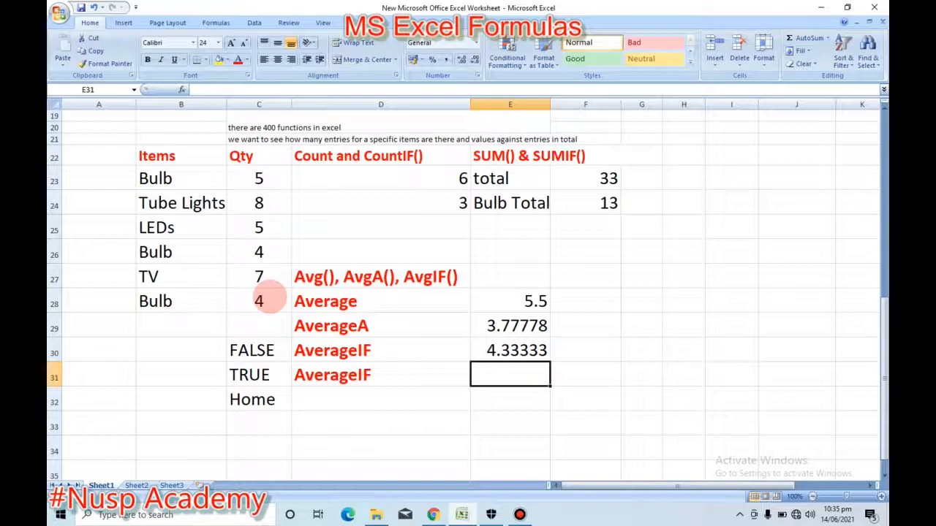
Enter an AVERAGEIF formula in E31 for C23:C28 with the criterion ">5", and check it against the Tube Lights and TV quantities
text(=a)
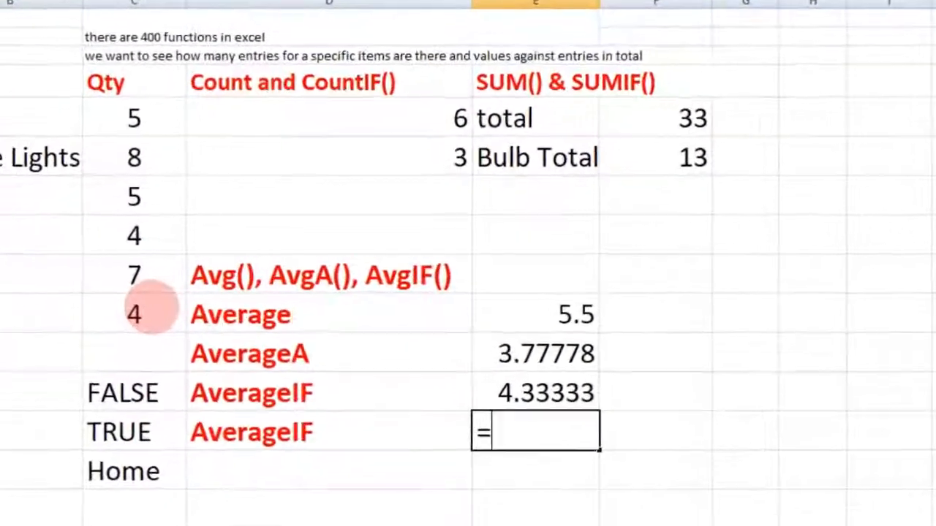
text(ve)
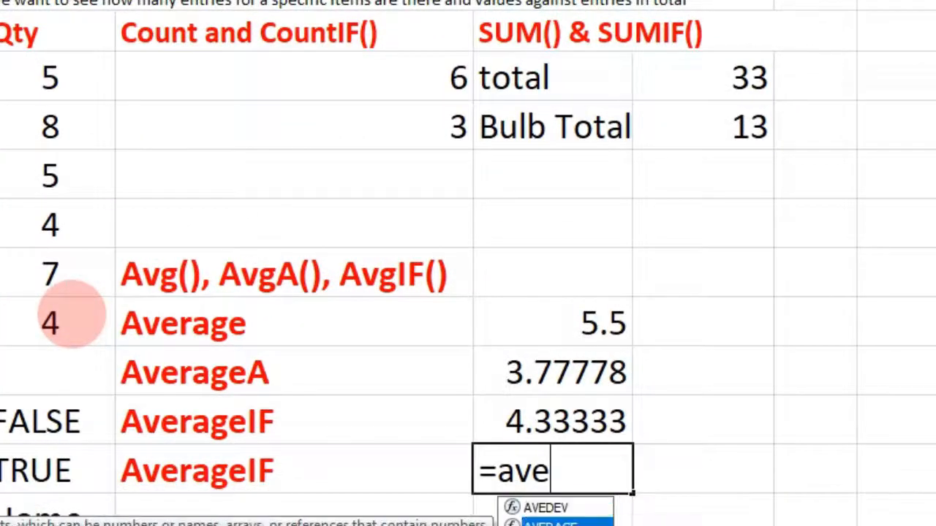
key(Down)
key(Down)
key(Down)
key(Tab)
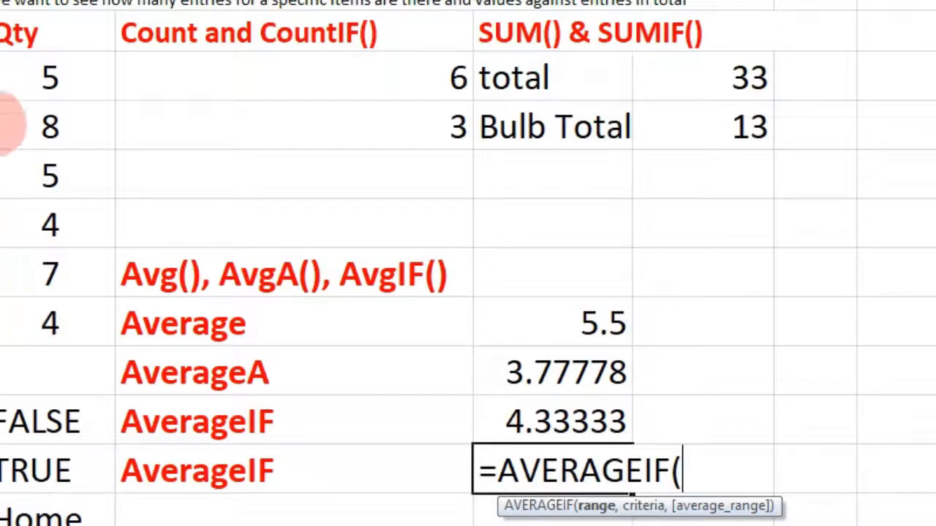
drag(47, 80, 58, 321)
text(,)
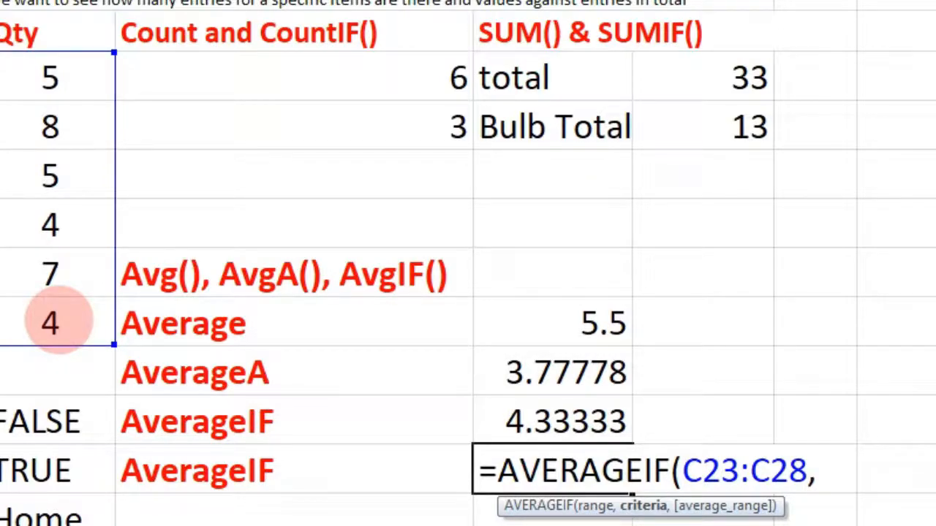
text( ">5")
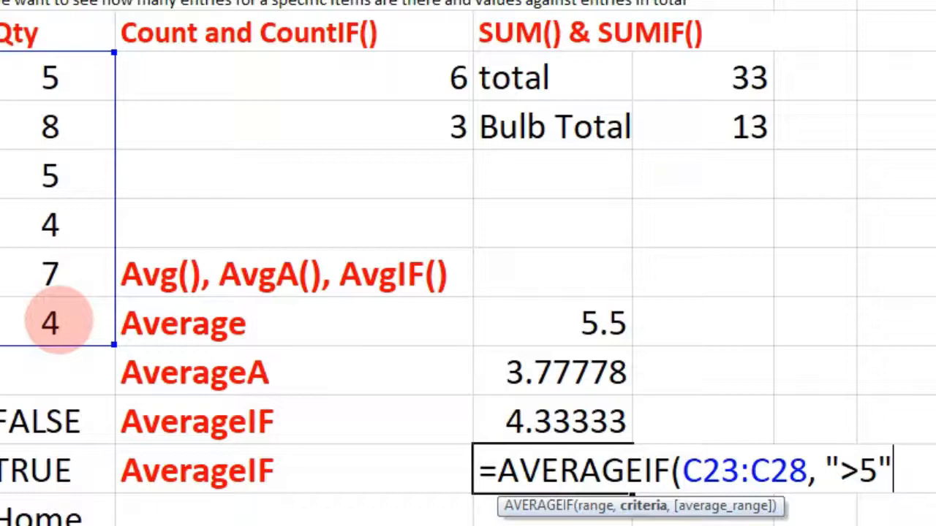
text())
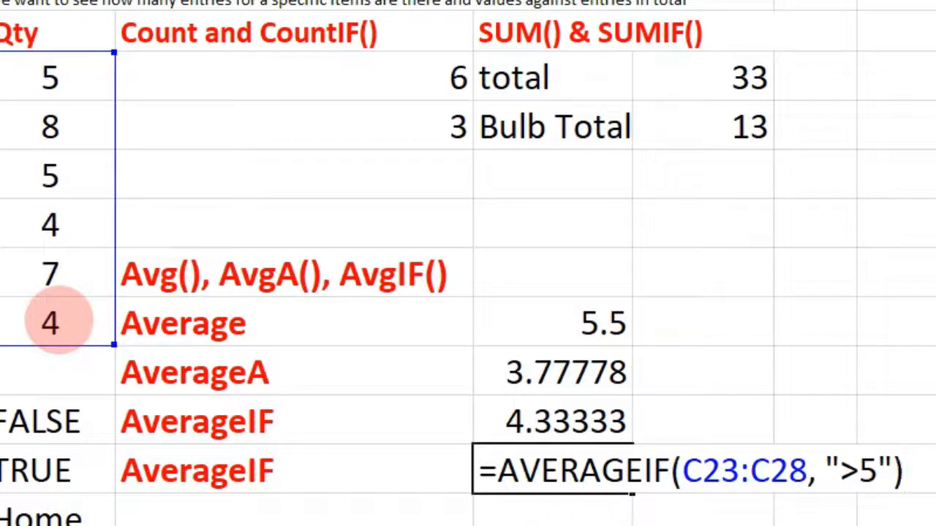
key(Return)
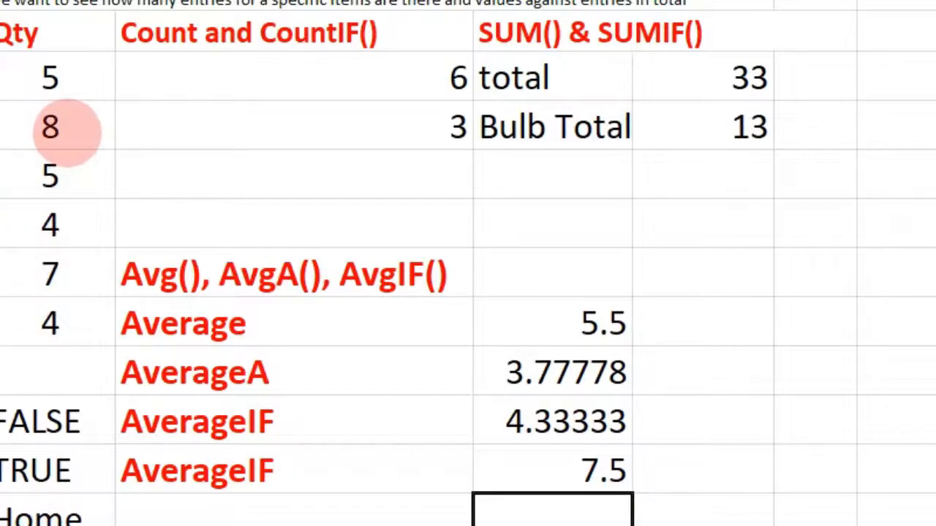
click(68, 130)
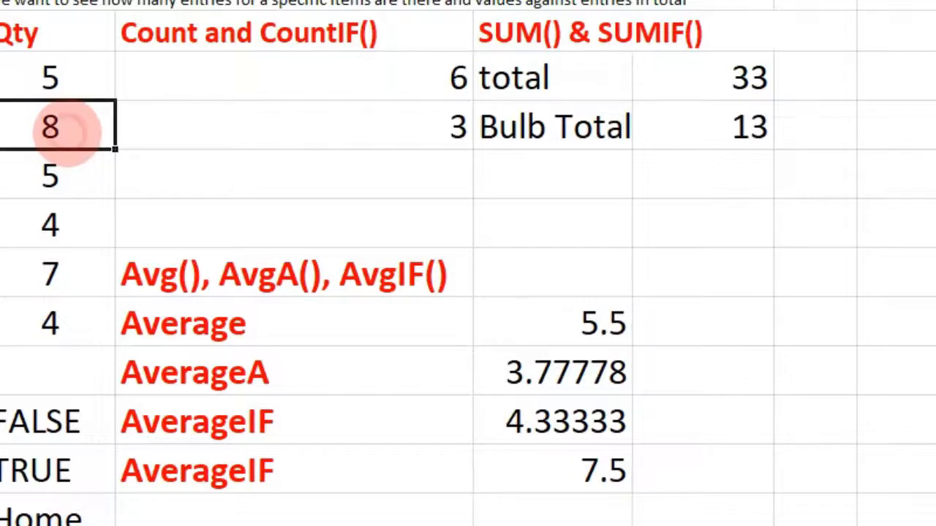
click(73, 269)
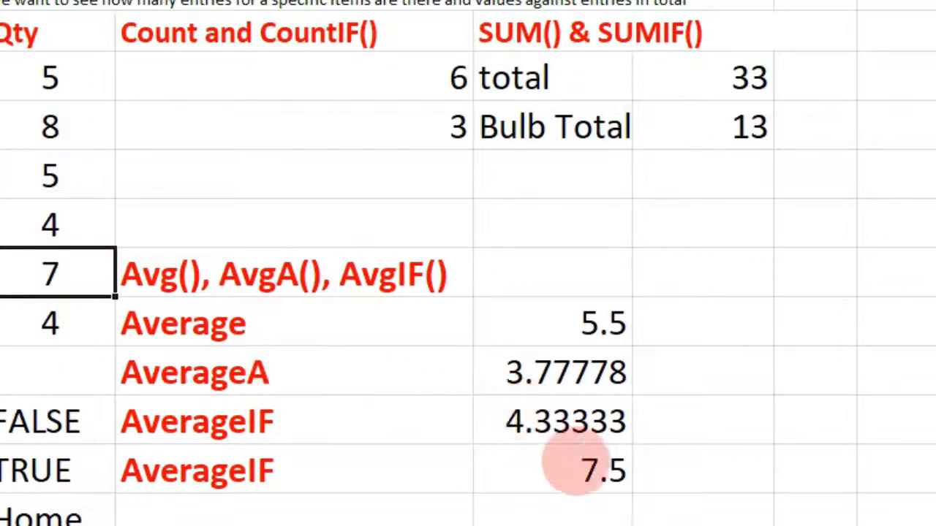
click(591, 475)
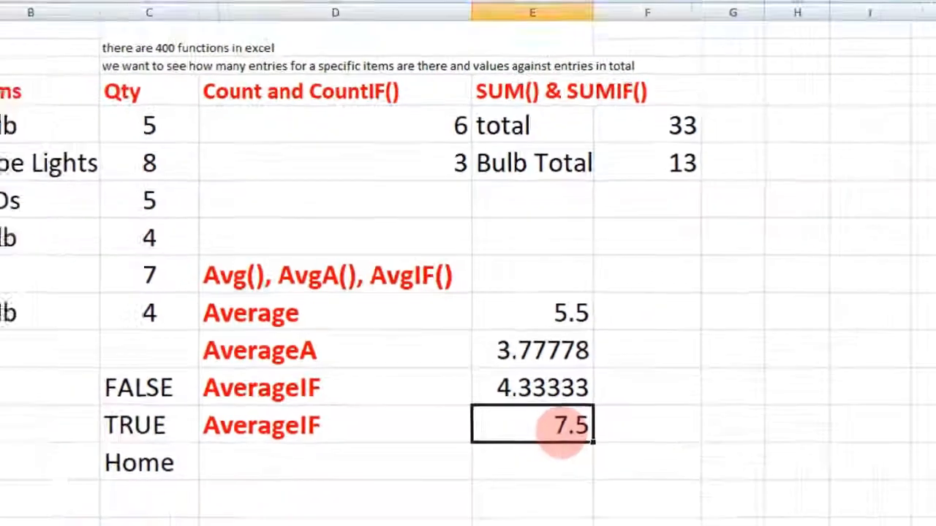